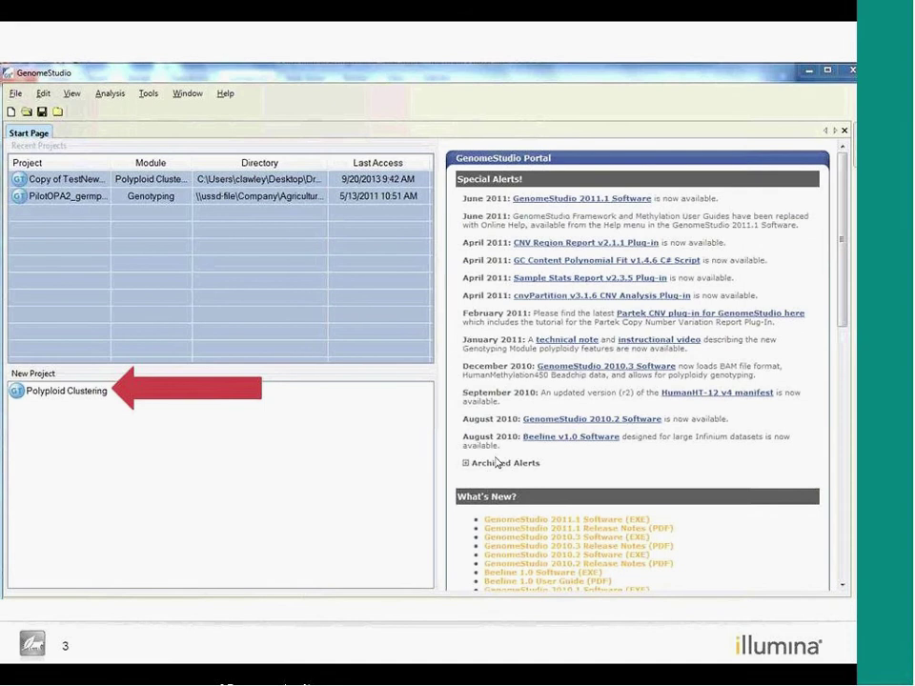
Switch to GenomeStudio and check an unclustered sample in the SNP Graph for solcap_snp_c1_10252.
key("alt+f")
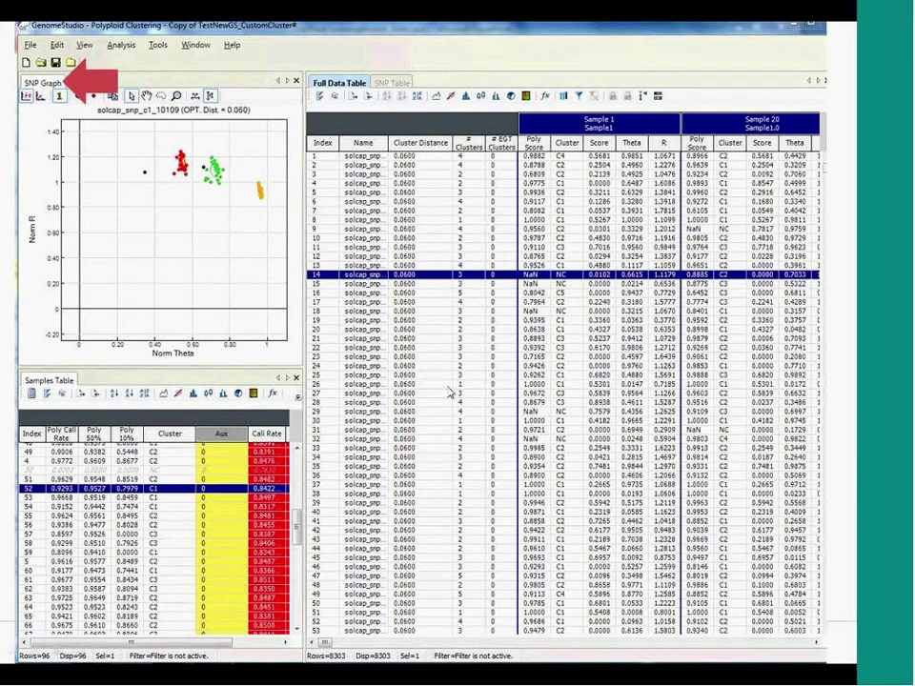
key("alt+Tab")
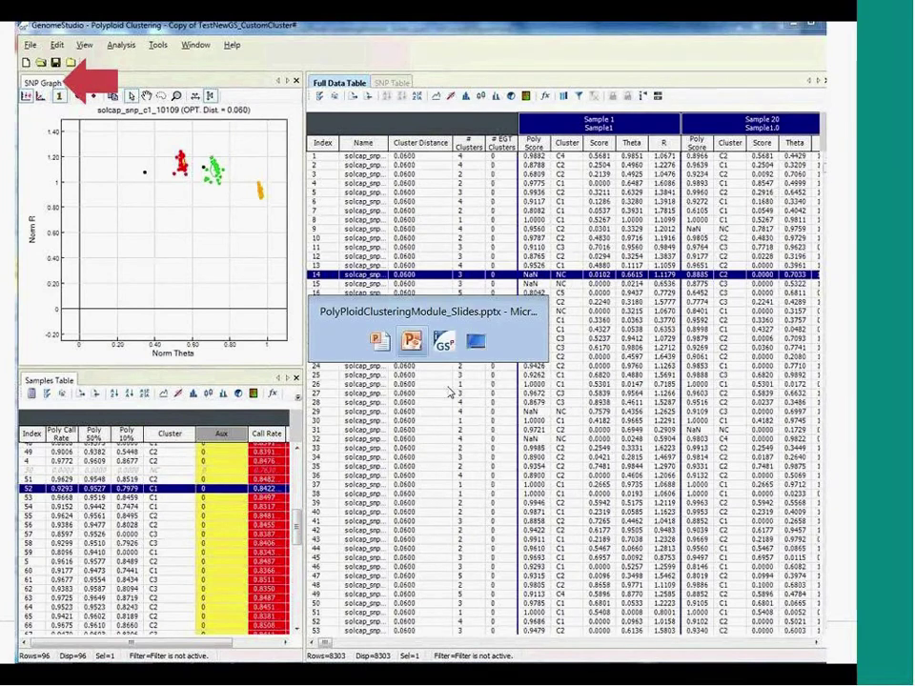
key("alt+Tab")
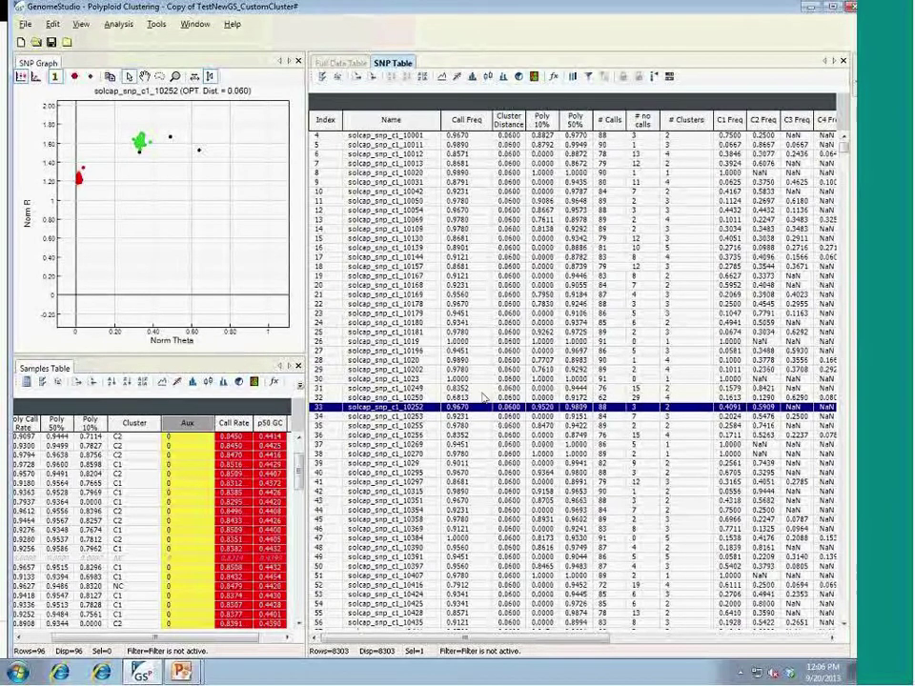
left_click(194, 230)
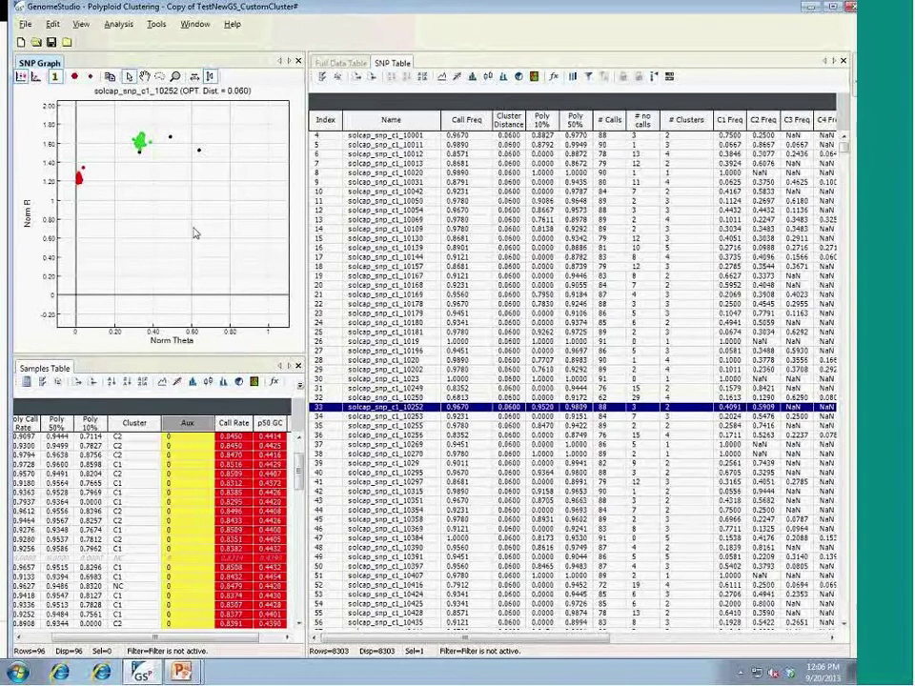
left_click(198, 151)
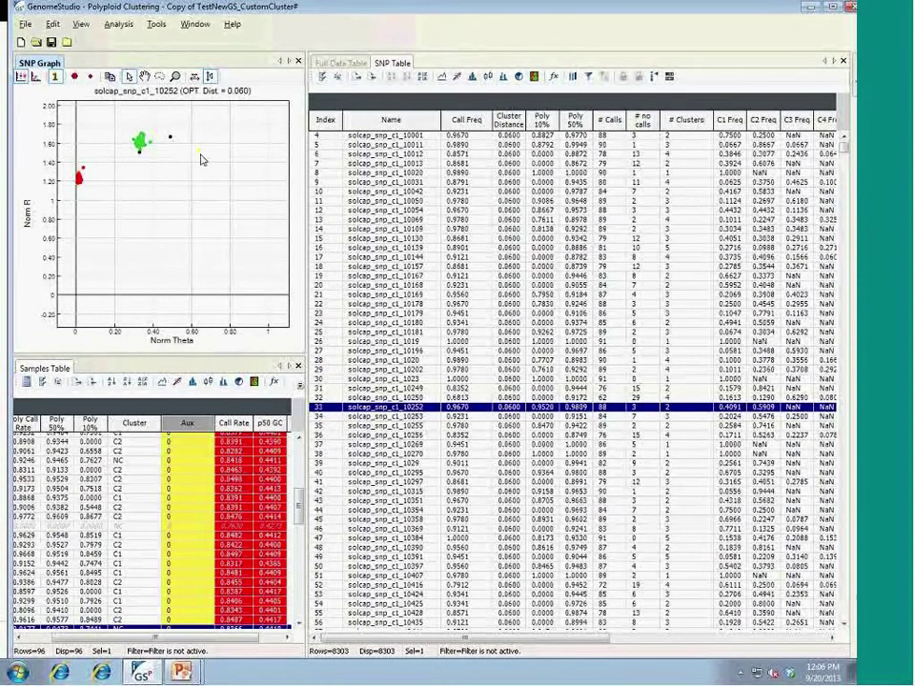
left_click(200, 220)
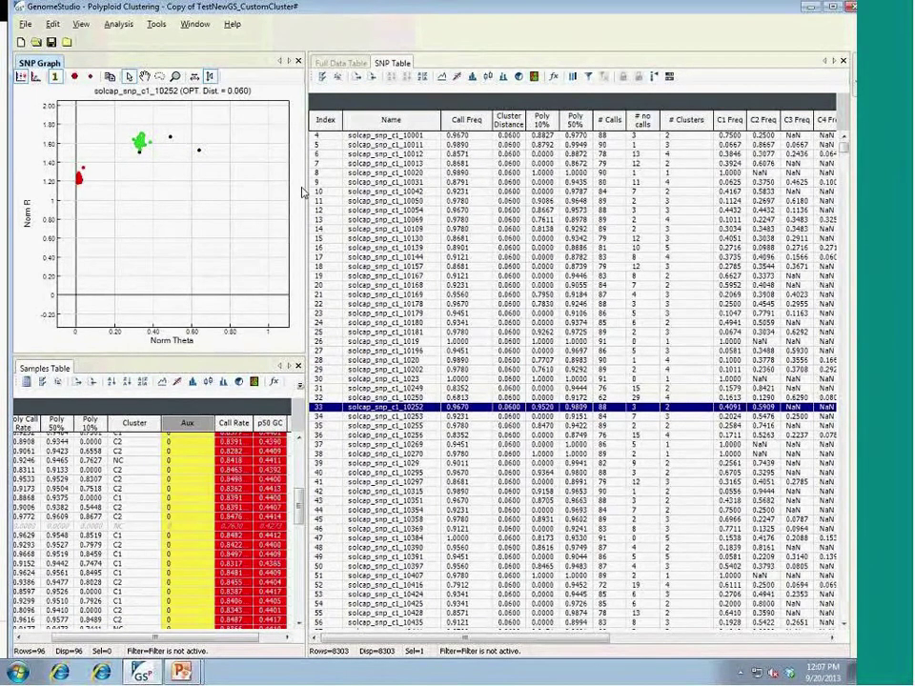
Review the clustering methods available for the selected SNP, including DBSCAN, OPTICS and fixed cluster numbers.
left_click(124, 25)
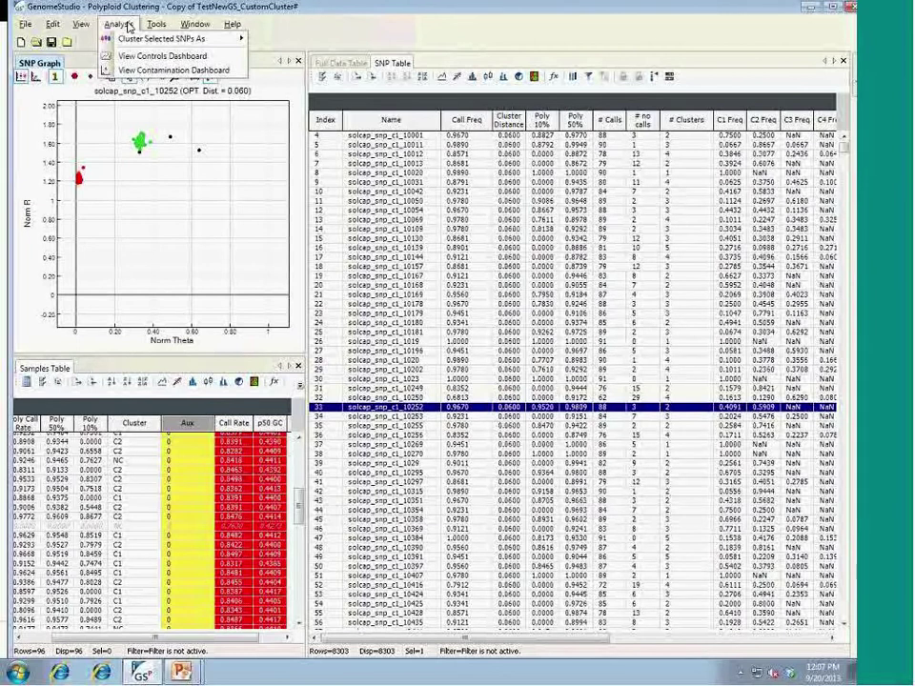
mouse_move(129, 37)
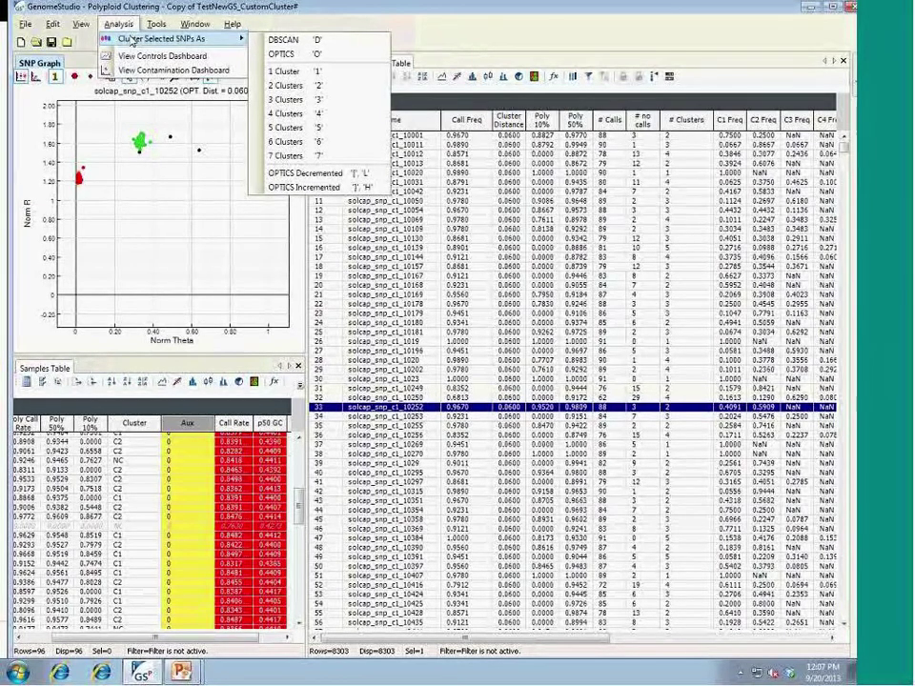
key("Escape")
key("Escape")
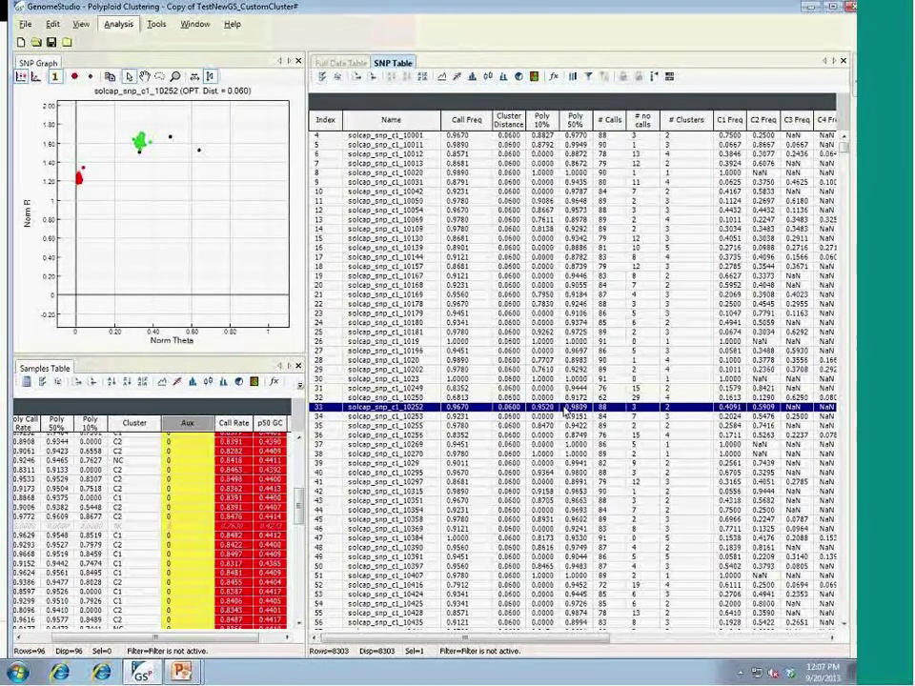
right_click(566, 412)
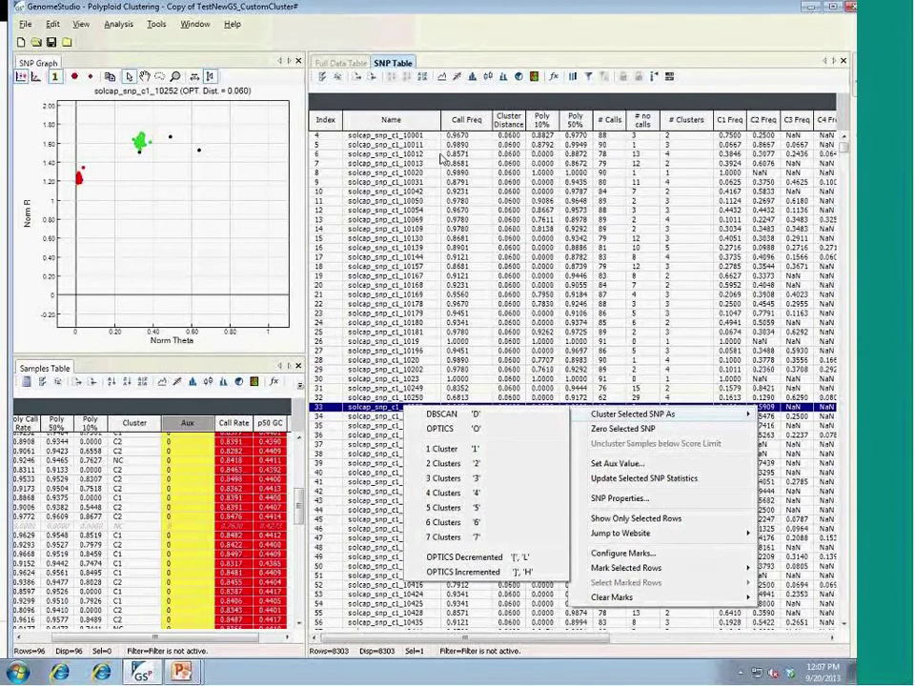
Plot solcap_snp_c1_10054 from the Full Data Table in the SNP Graph and review the commands available for the graph.
left_click(341, 63)
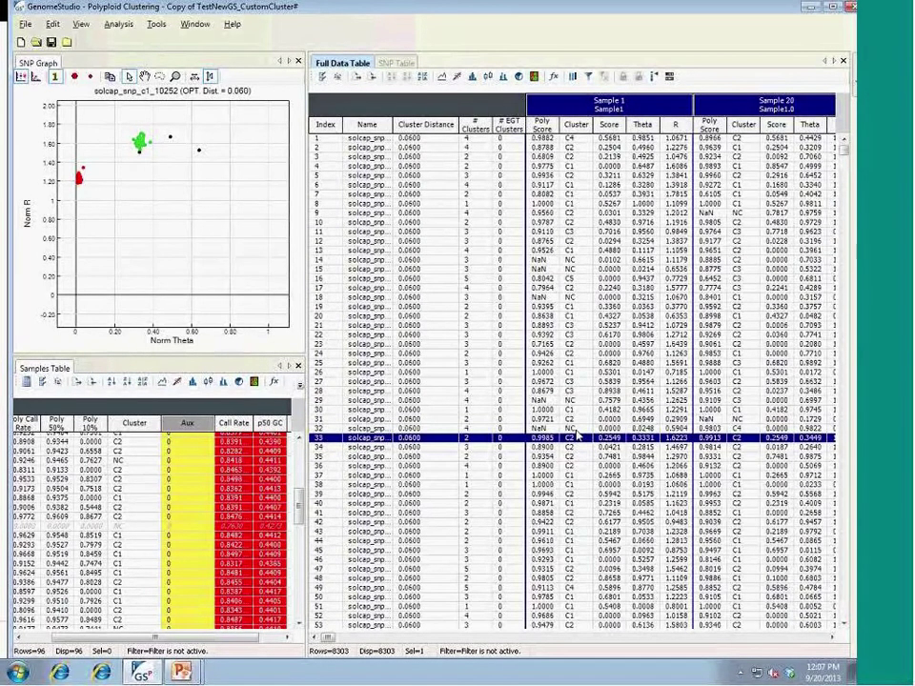
right_click(578, 484)
left_click(347, 578)
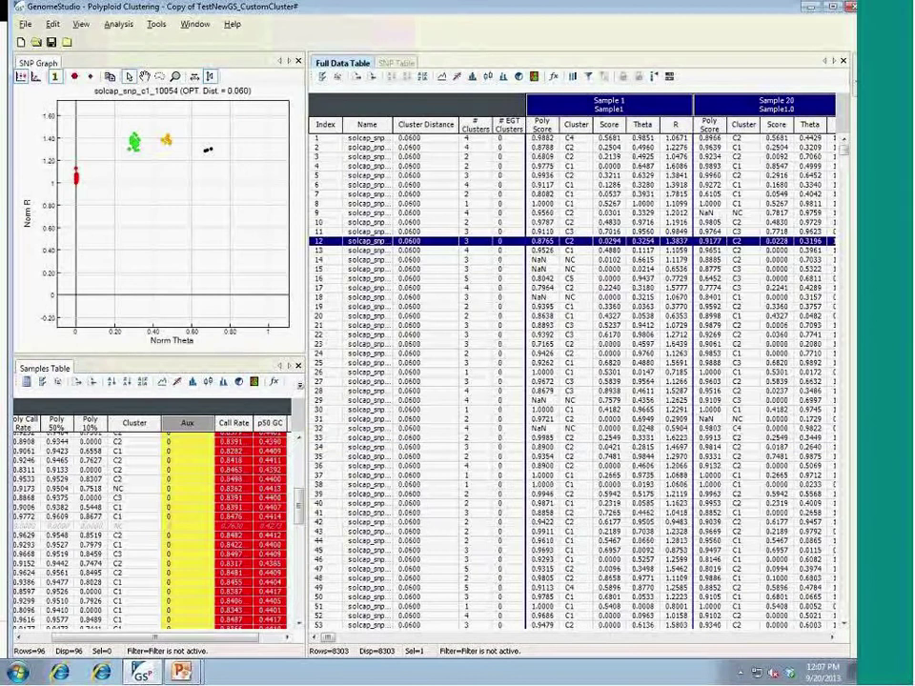
right_click(158, 226)
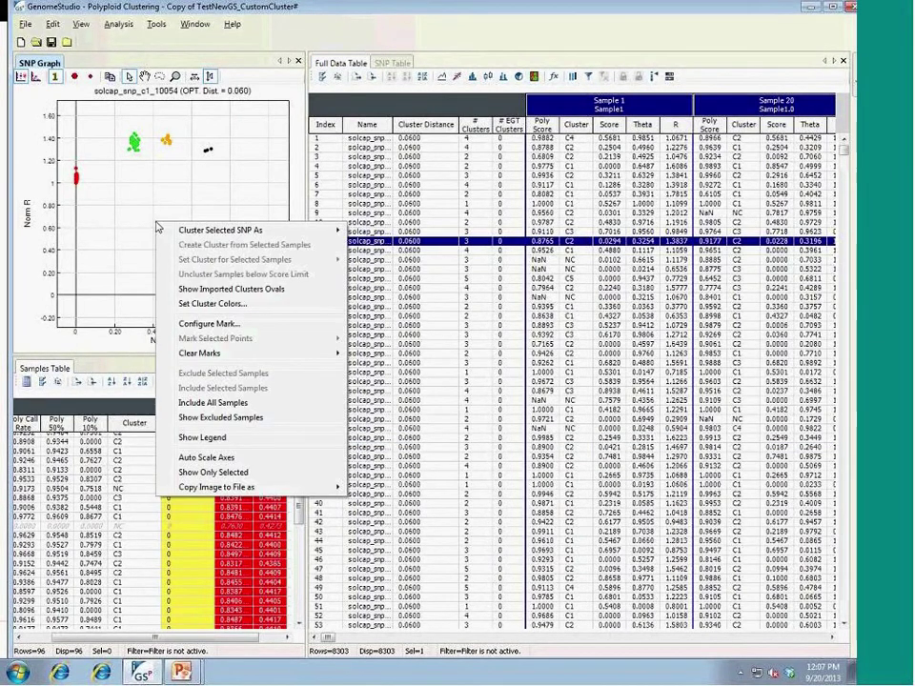
left_click(194, 192)
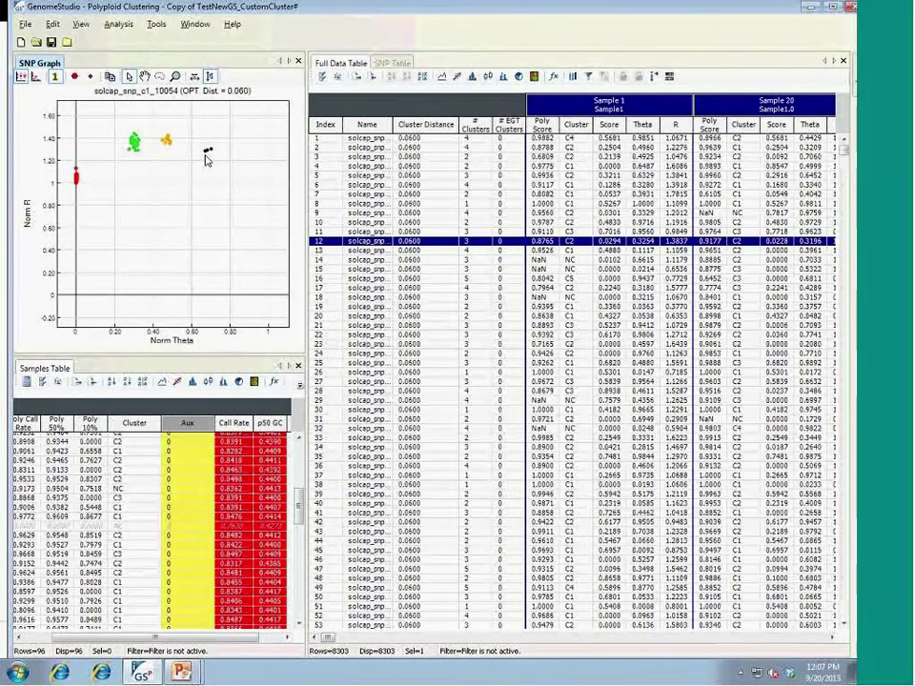
Select the black unclustered samples near theta 0.70 in the SNP Graph and review the commands available for them.
left_click_drag(218, 141, 163, 172)
right_click(164, 172)
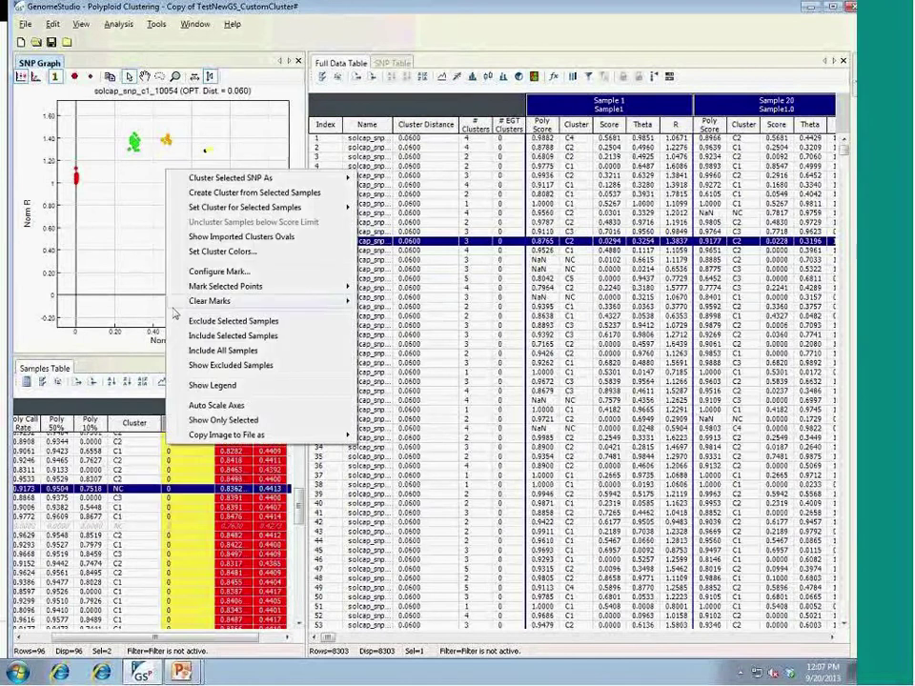
left_click(122, 220)
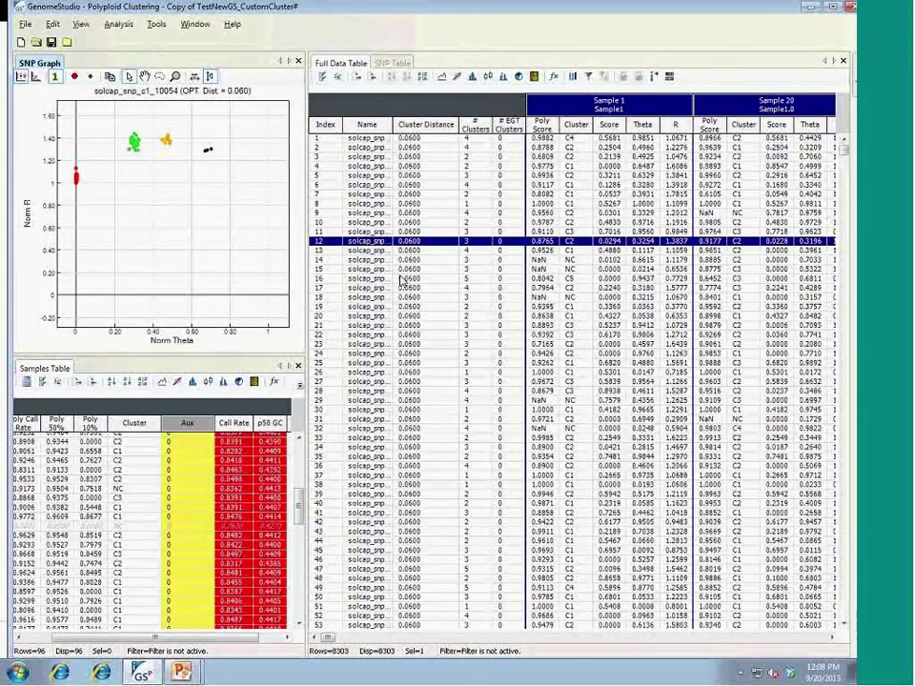
Switch back to the PowerPoint slide show and advance to the DBSCAN algorithm slide.
key("alt+Tab")
key("alt+Tab")
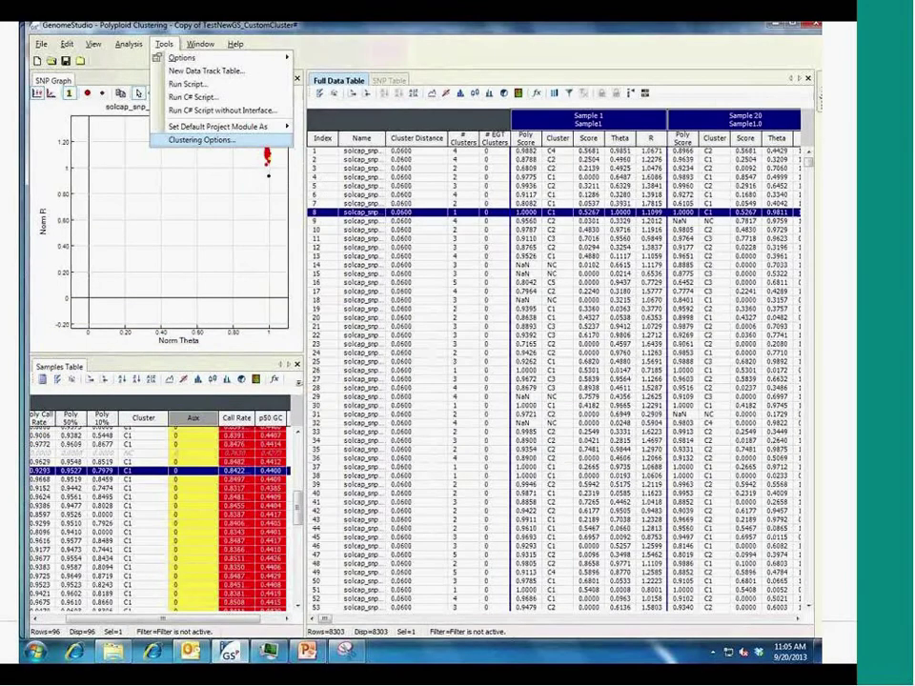
key("Return")
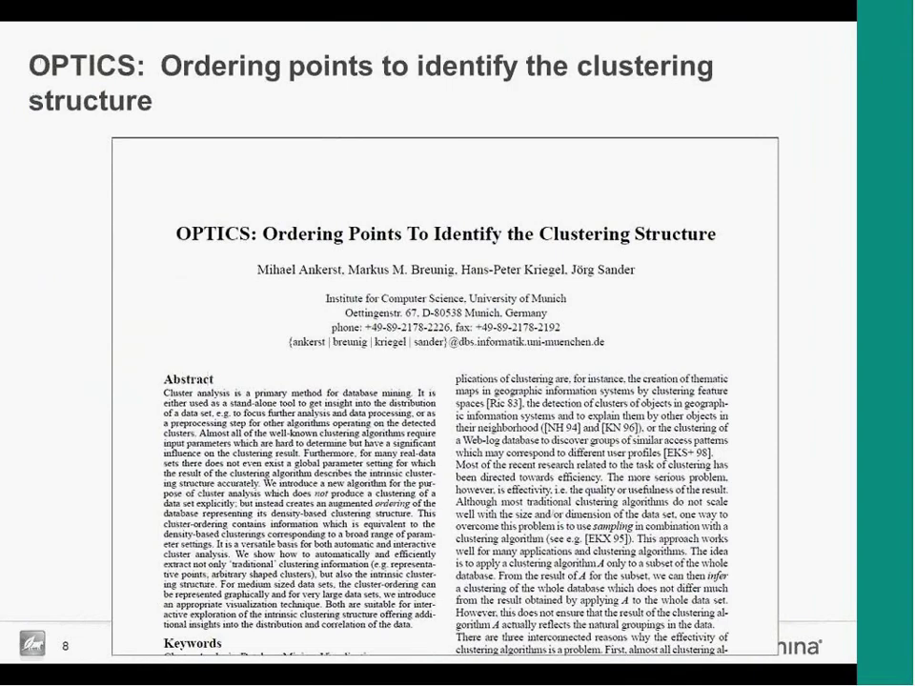
key("Right")
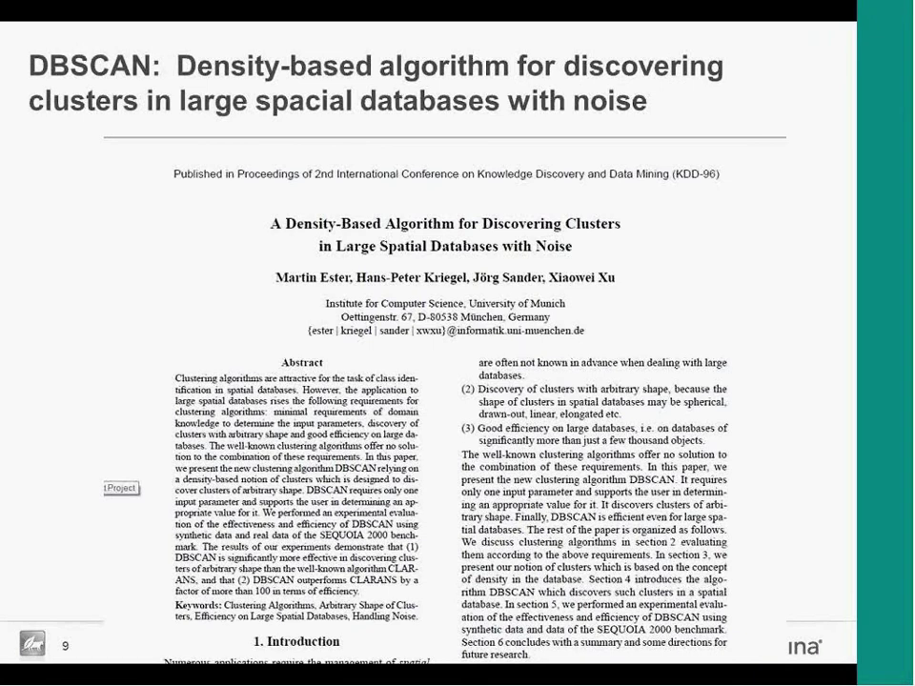
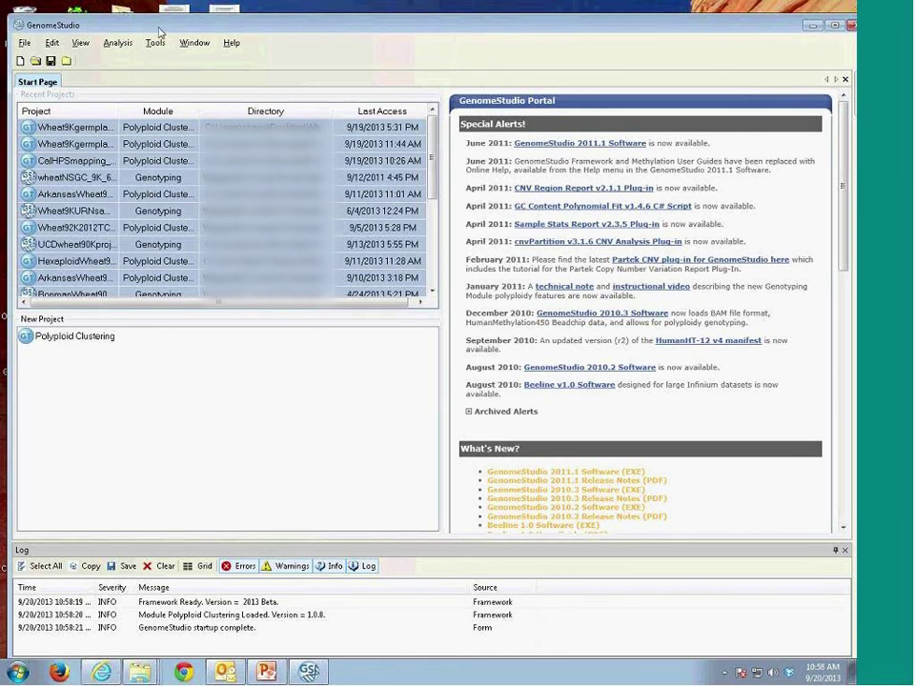
Maximize the GenomeStudio window and open the project Wheat9KgermplasmDemo.bsc from the Wheat9KgermplasmDemo folder on the Desktop.
double_click(480, 22)
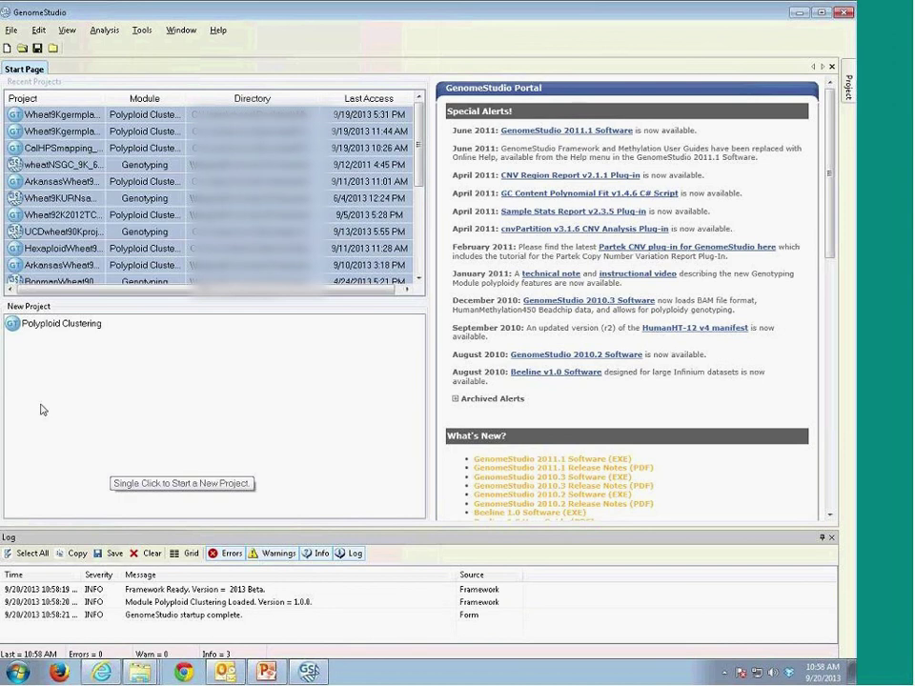
left_click(38, 324)
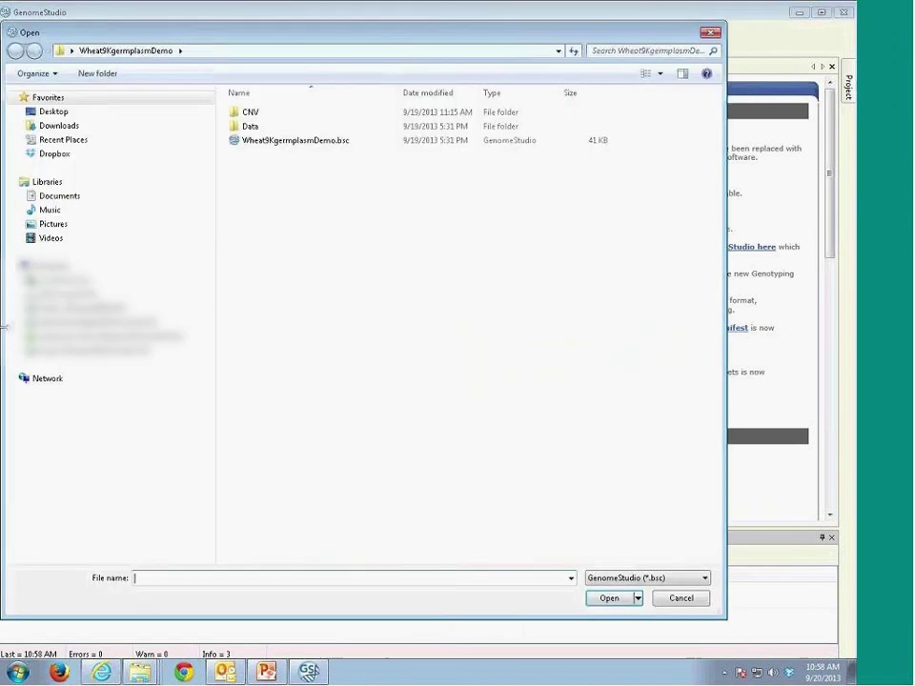
left_click(52, 199)
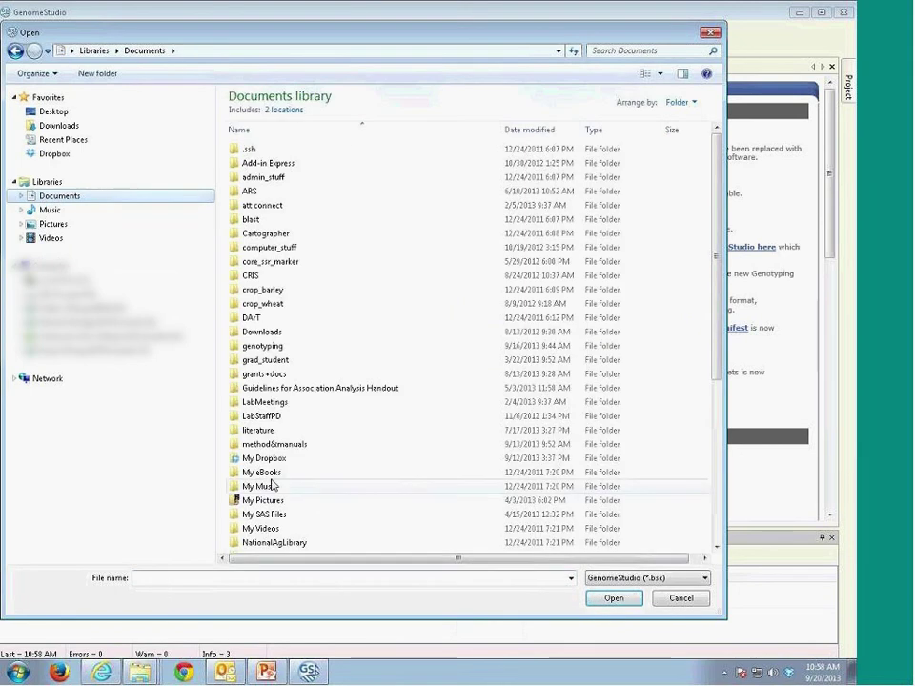
left_click(53, 111)
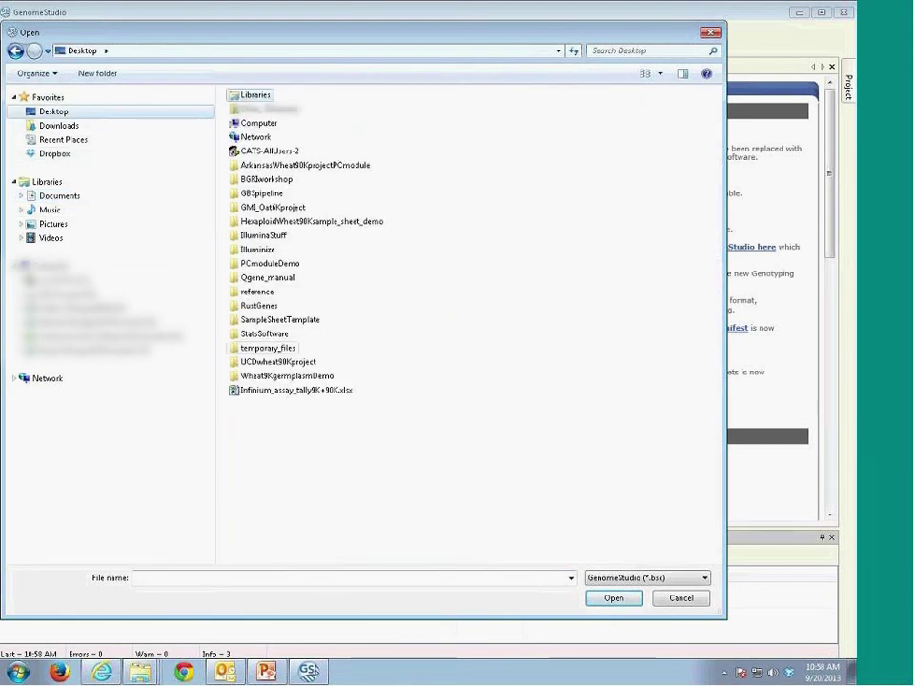
double_click(286, 376)
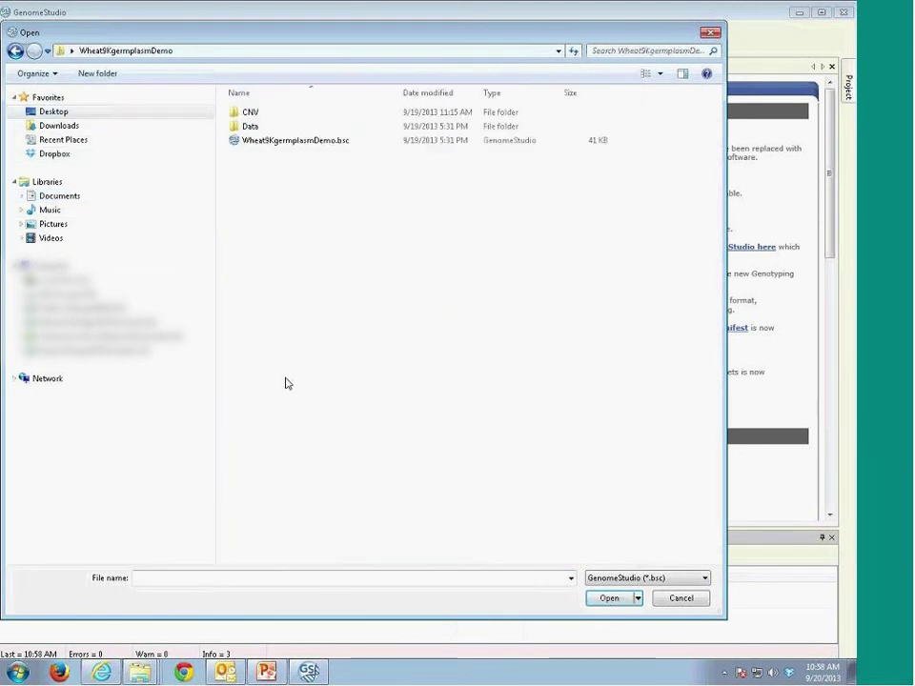
left_click(268, 142)
left_click(608, 598)
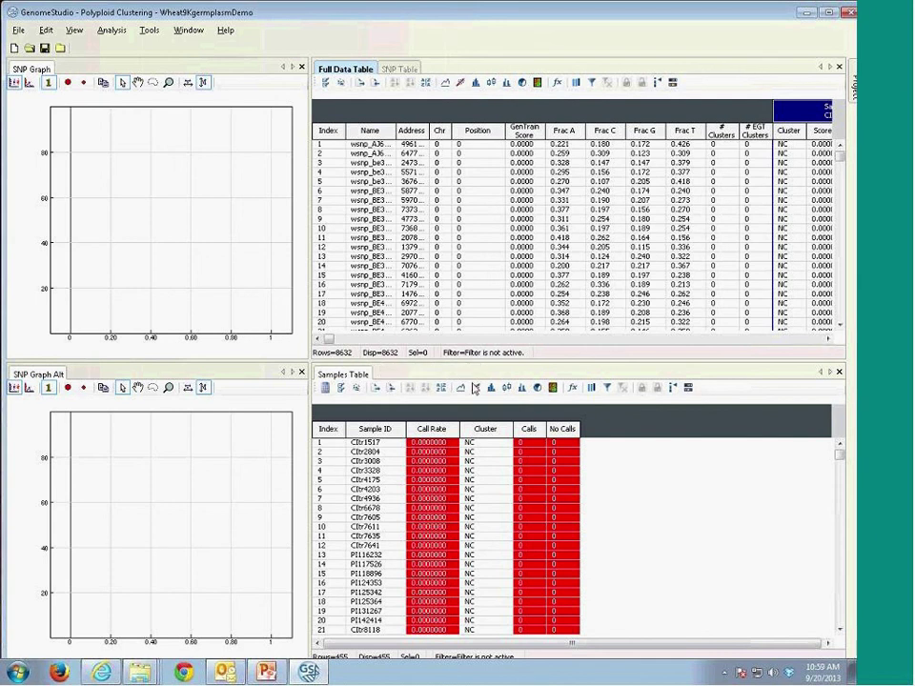
Set SNP Graph Alt to Cartesian coordinates and plot the first SNP of the Full Data Table.
left_click(137, 388)
left_click(31, 390)
left_click(335, 145)
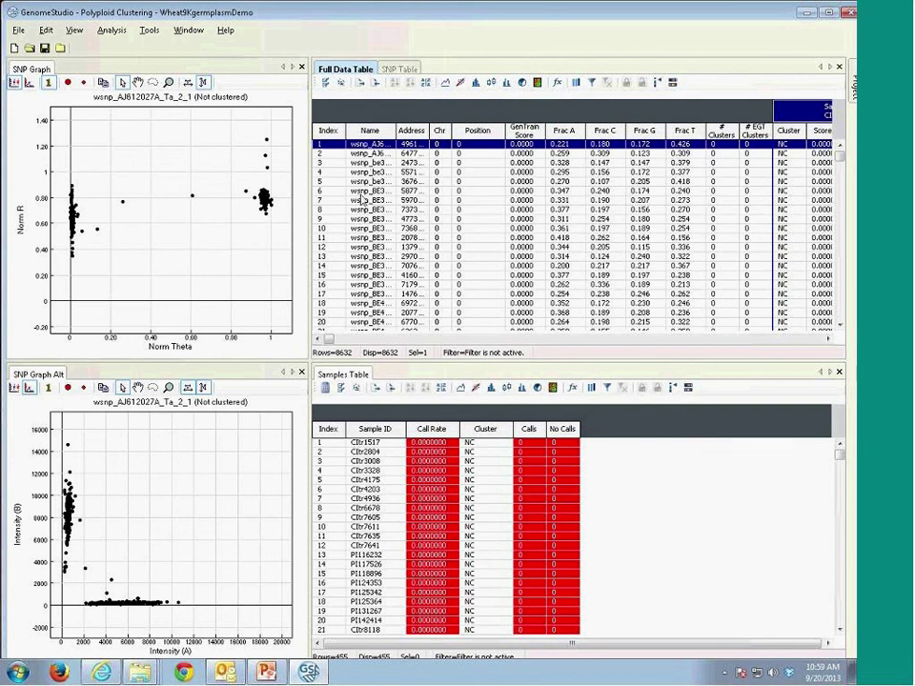
Set the OPTICS cluster distance to 0.06 in the Clustering Options.
left_click(147, 31)
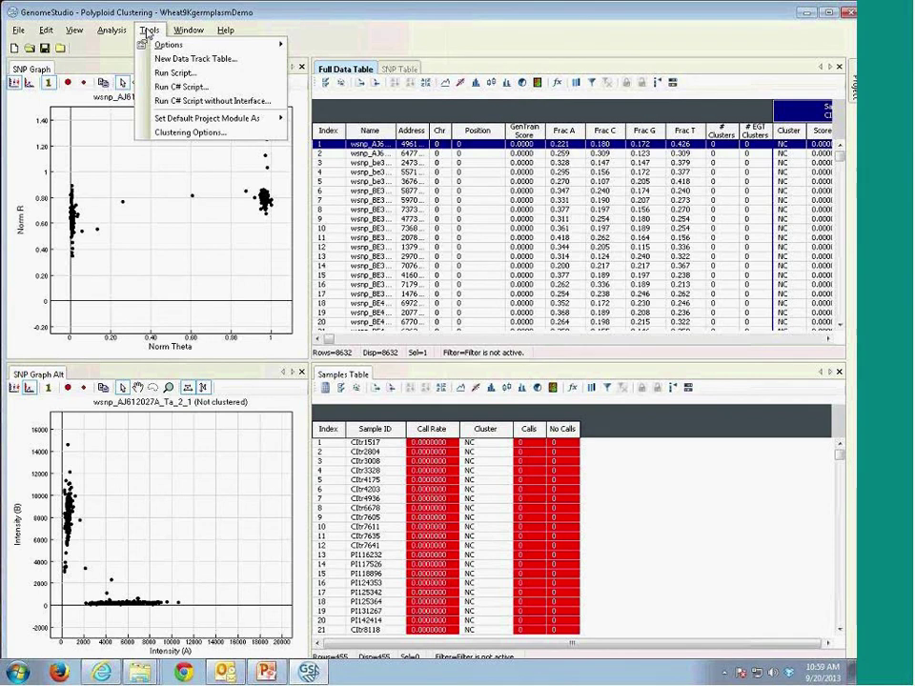
left_click(167, 133)
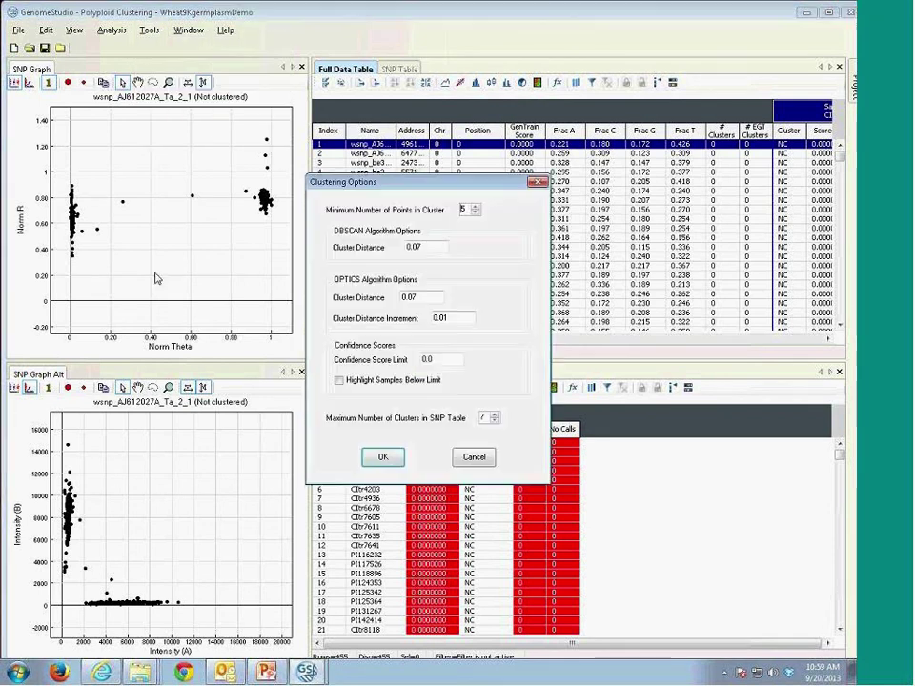
left_click(415, 298)
key("BackSpace")
type("6")
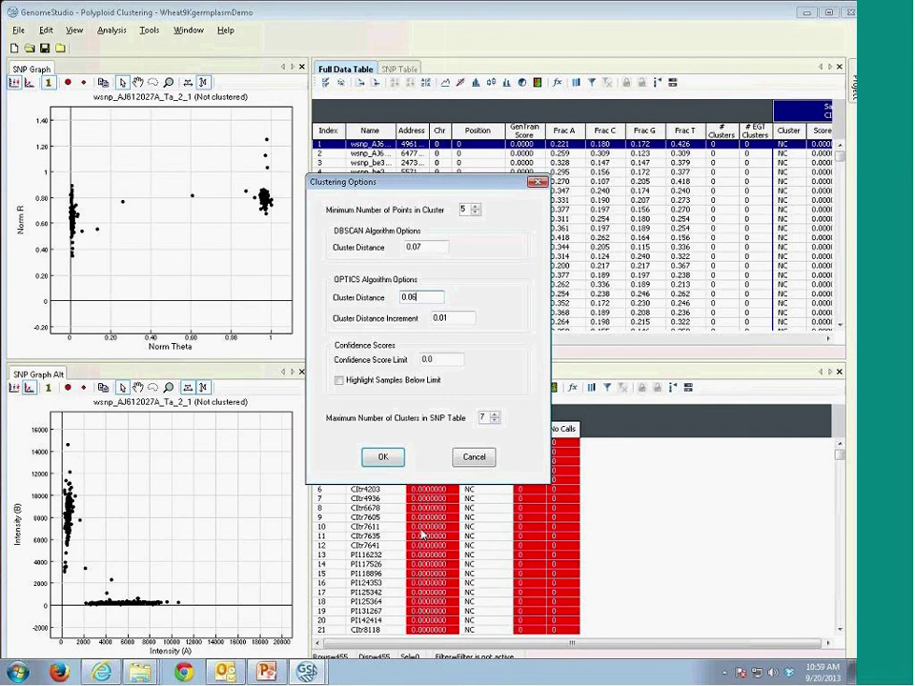
left_click(381, 458)
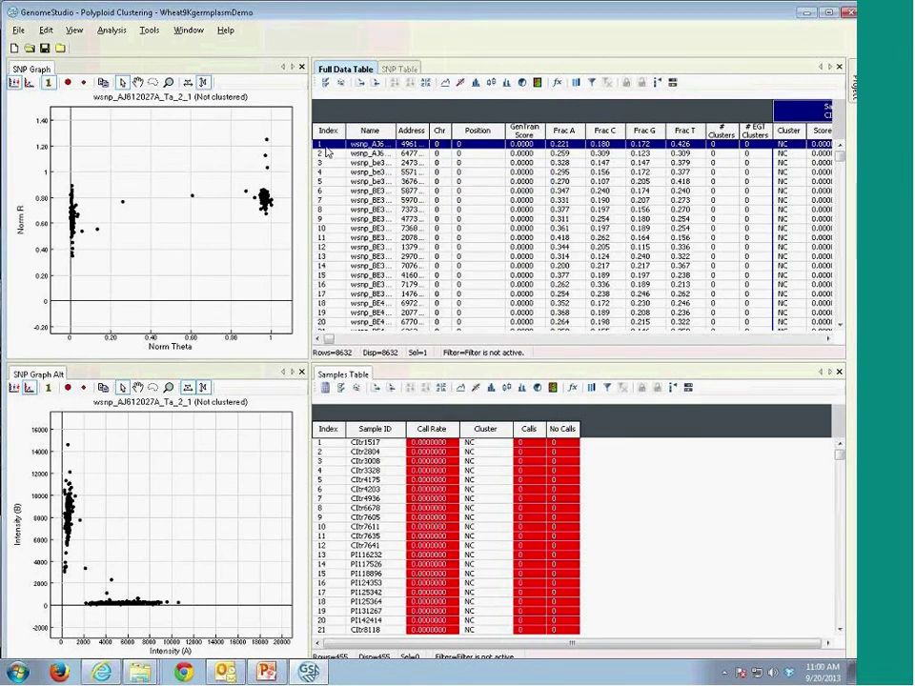
Select SNPs 1 through 3973 in the SNP Table and cluster them with OPTICS.
left_click(391, 70)
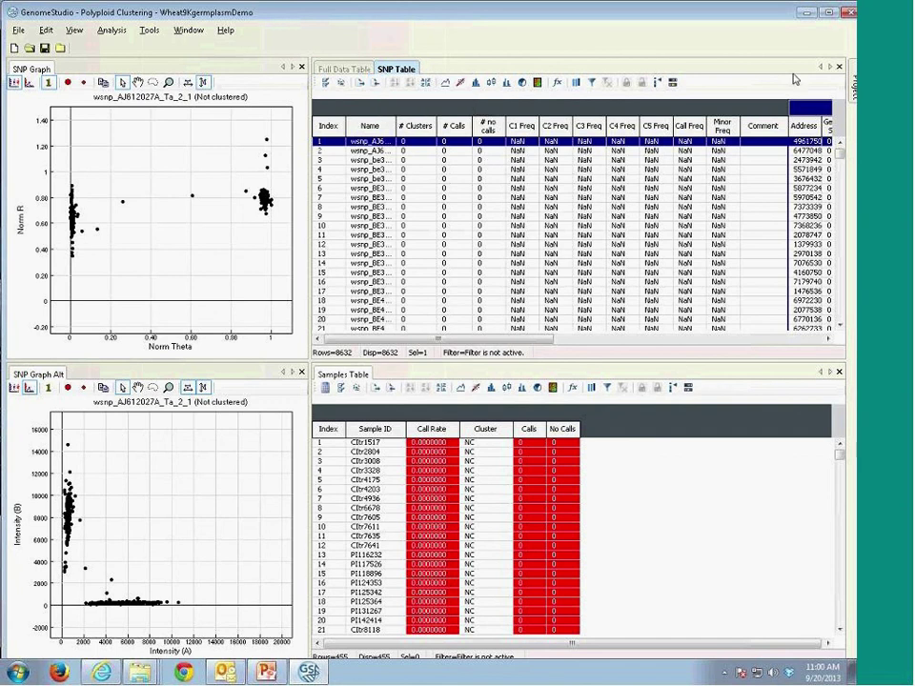
left_click_drag(838, 147, 840, 227)
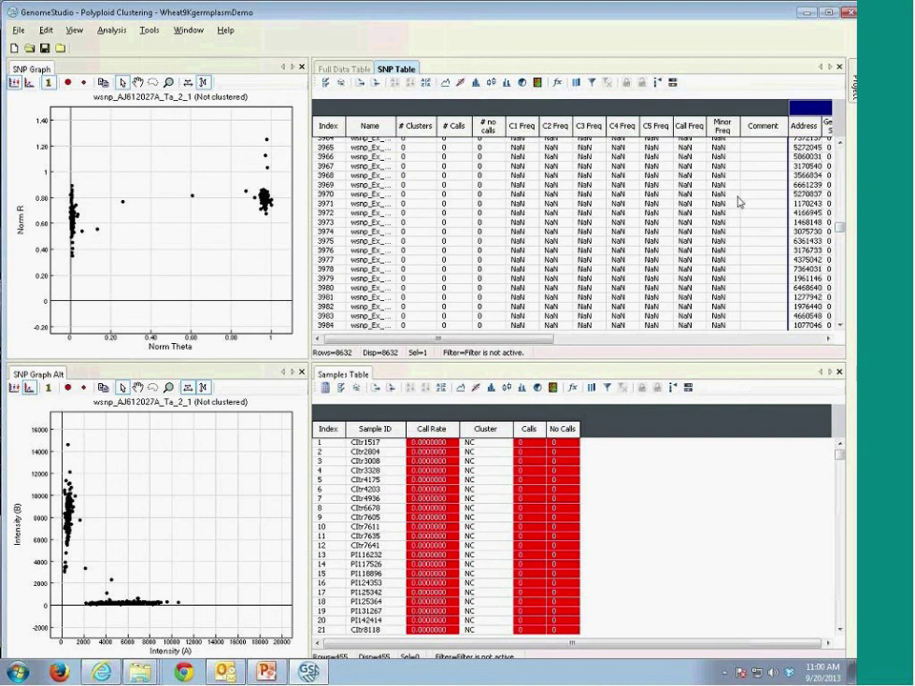
left_click_drag(429, 222, 369, 134)
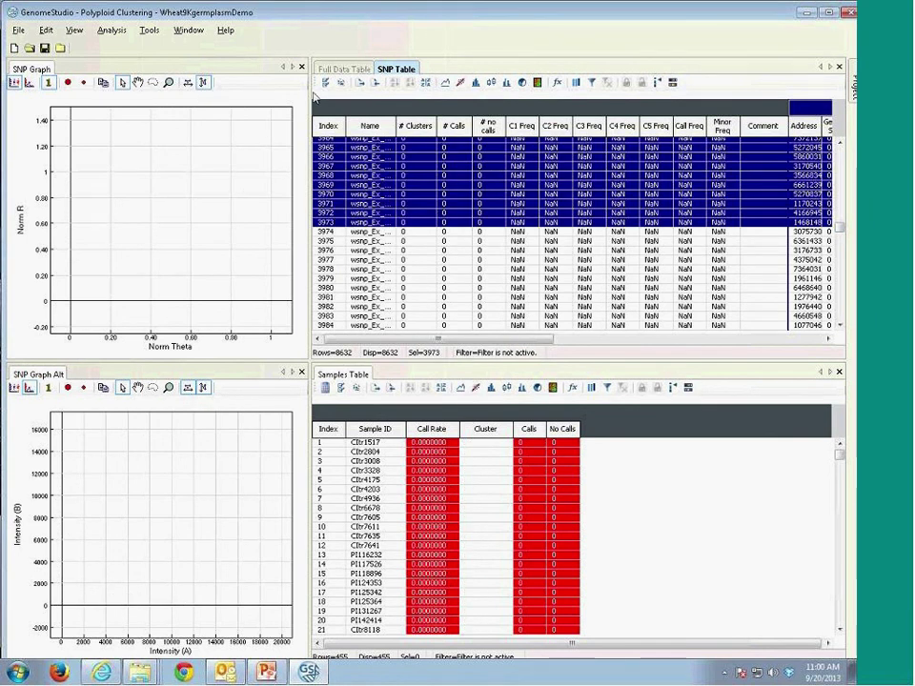
right_click(386, 153)
mouse_move(539, 166)
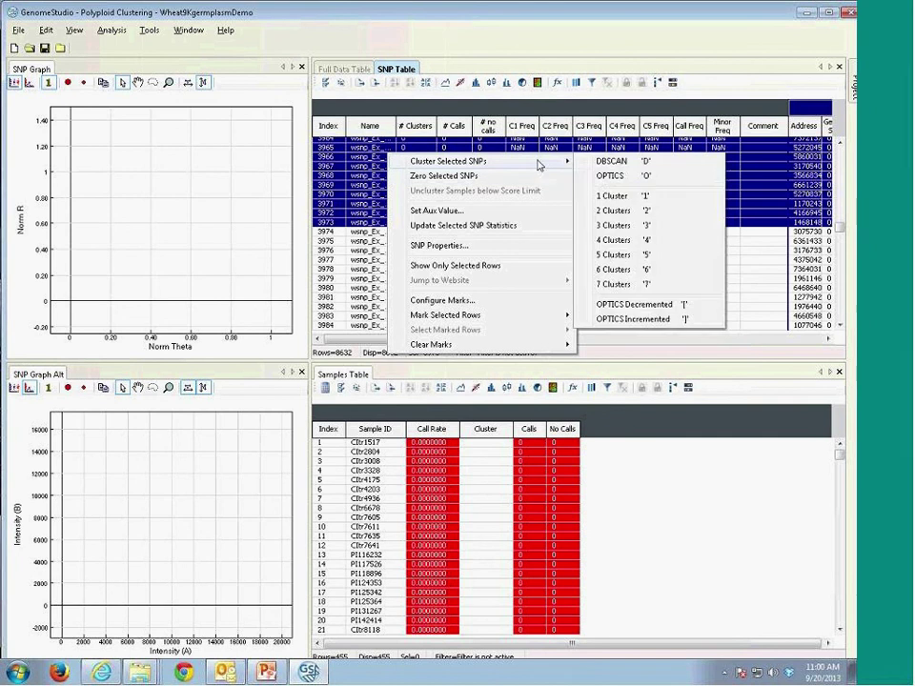
left_click(604, 178)
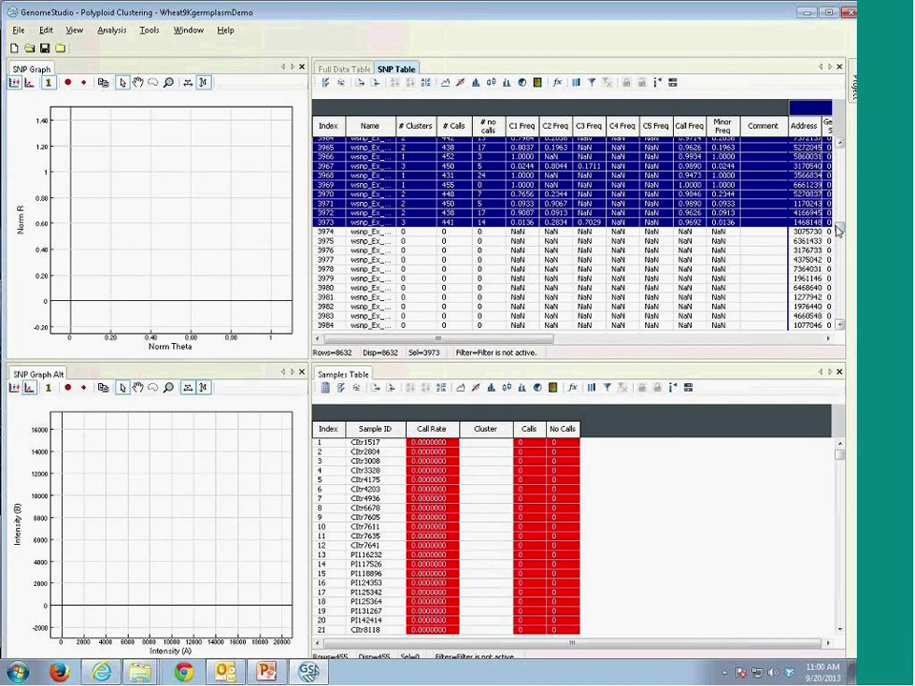
Sort the SNP Table by number of clusters in descending order.
scroll(841, 227, "up", 12)
left_click_drag(841, 227, 841, 144)
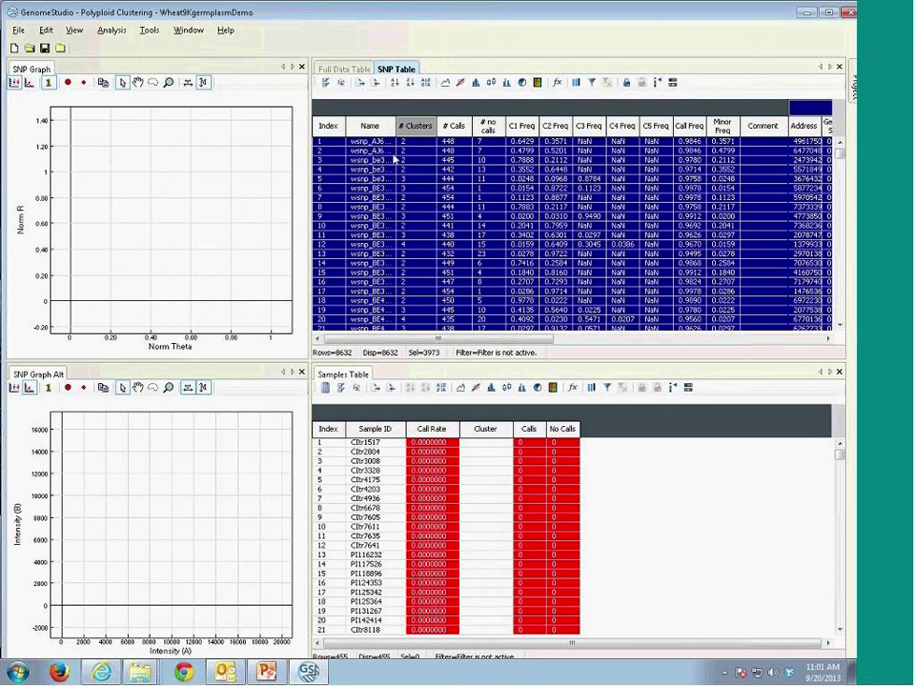
left_click(412, 131)
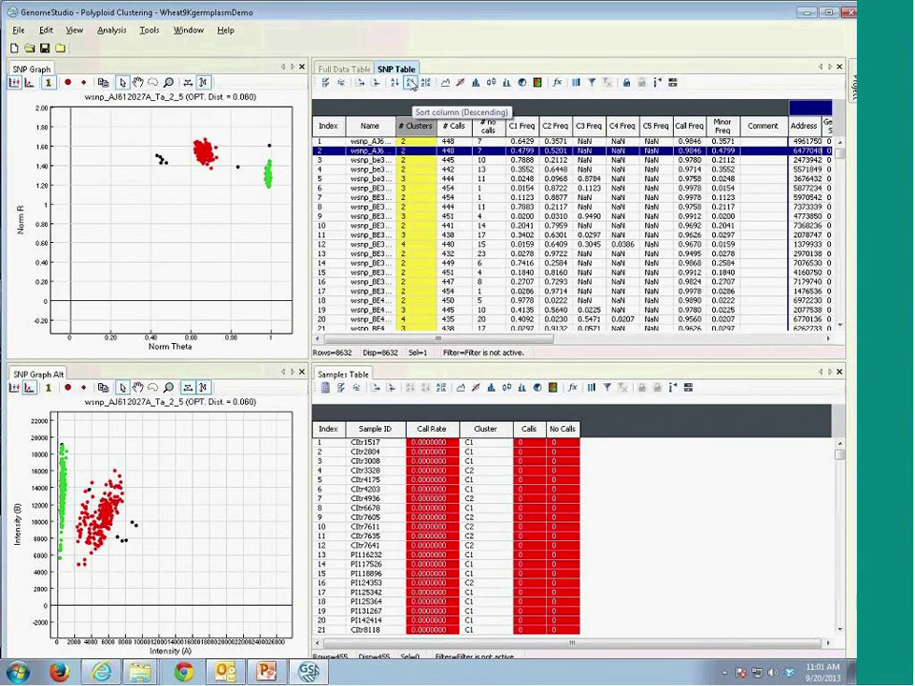
left_click(411, 84)
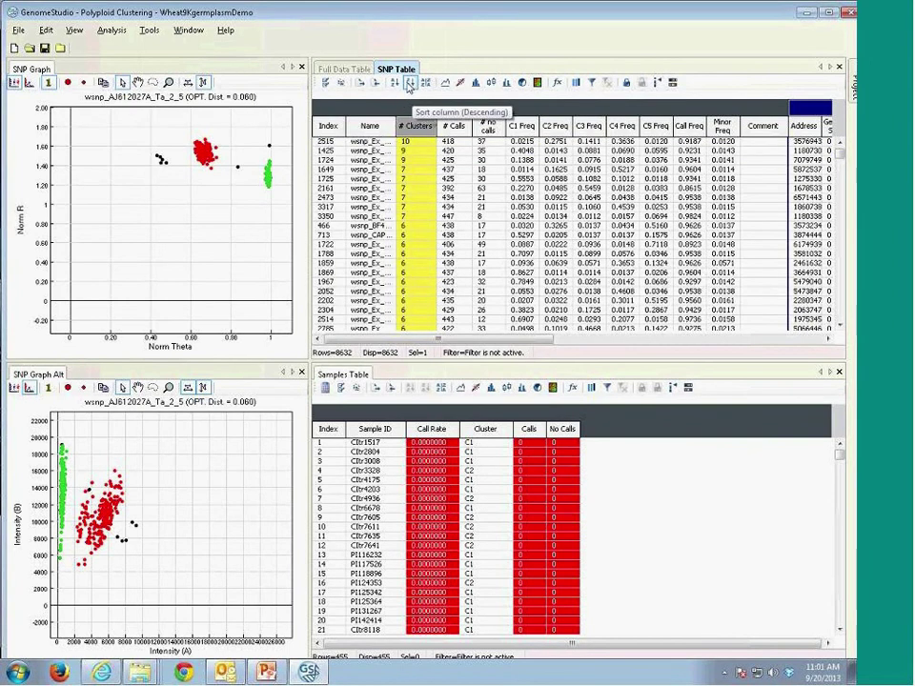
Examine the cluster plots of the SNPs with the most clusters, going one by one from index 2515 to index 1859.
left_click(408, 142)
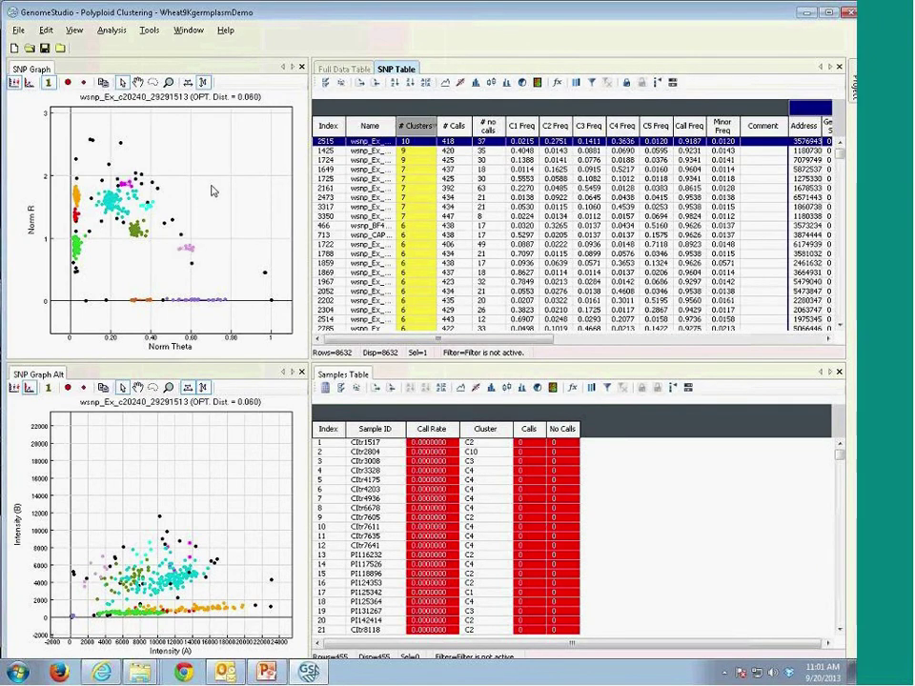
key("Down")
key("Down")
key("Down")
key("Down")
key("Down")
key("Down")
key("Down")
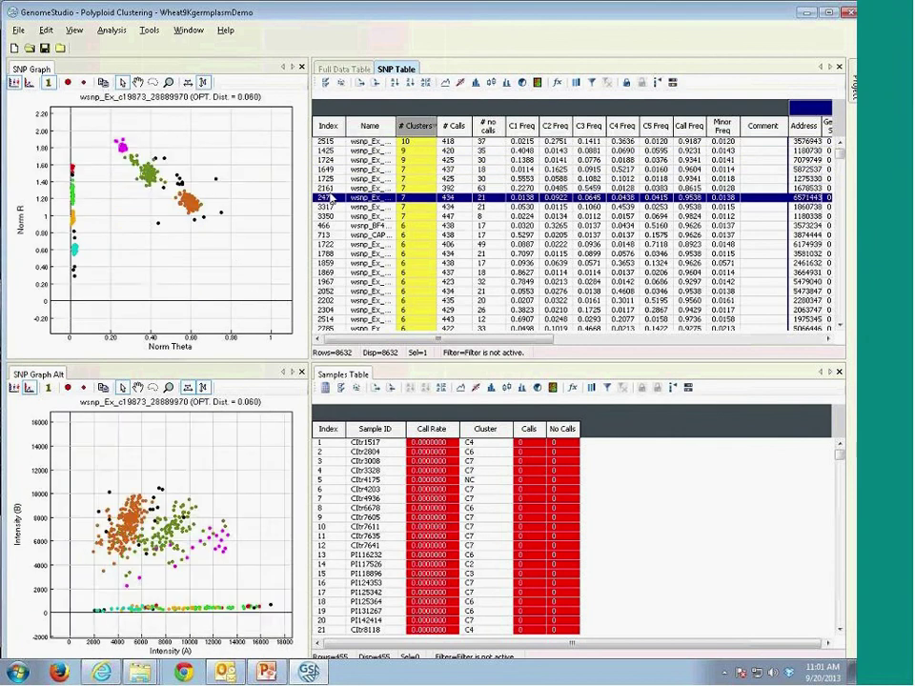
key("Down")
key("Down")
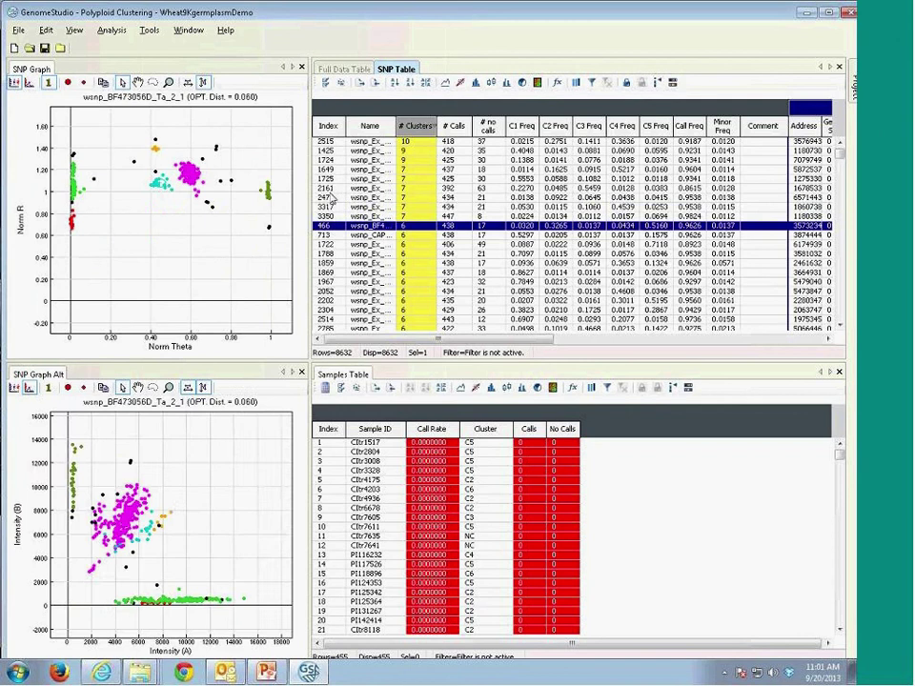
key("Down")
key("Down")
key("Down")
key("Down")
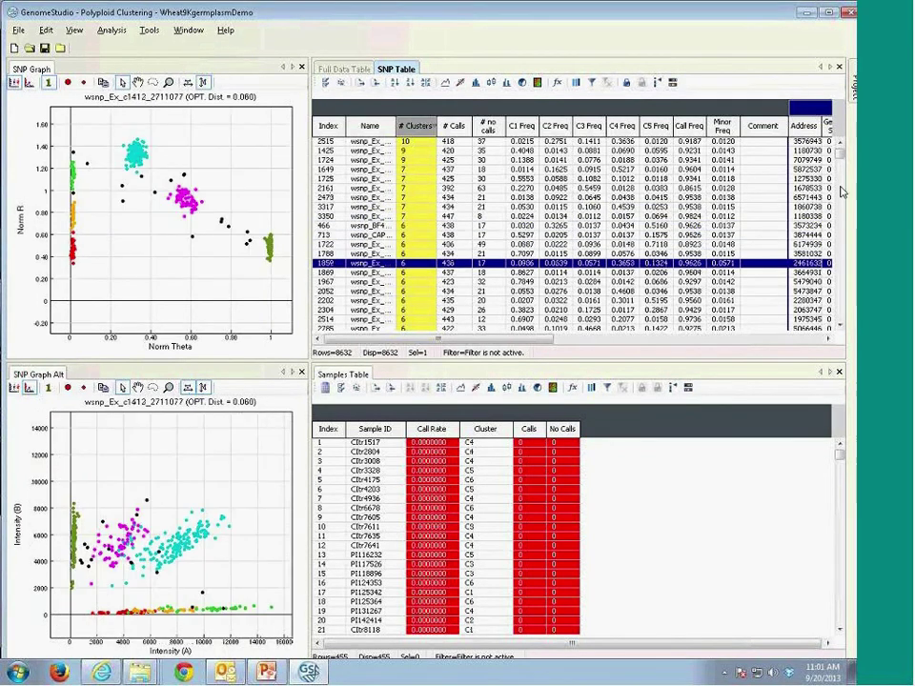
For SNP 2929, show the SNP Graph legend and merge the C1, C2 and C3 samples into cluster C1.
left_click_drag(839, 144, 839, 157)
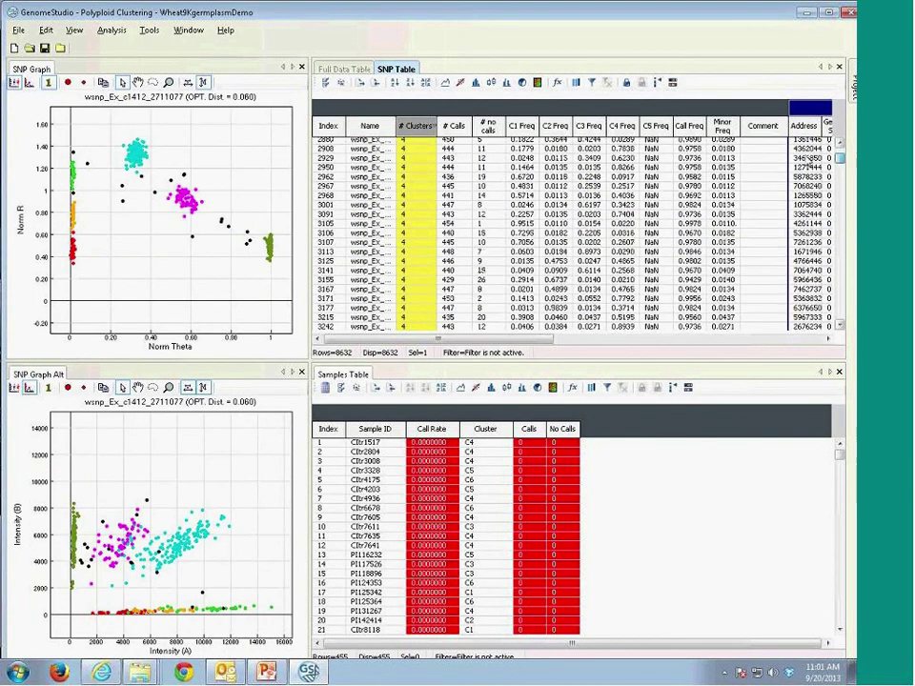
left_click(428, 157)
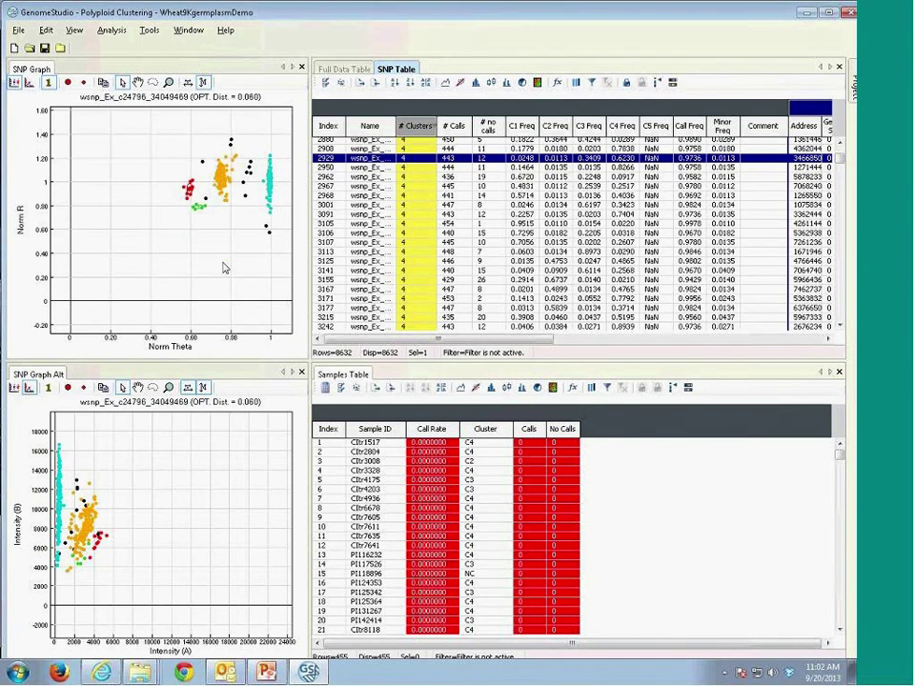
left_click_drag(160, 141, 239, 231)
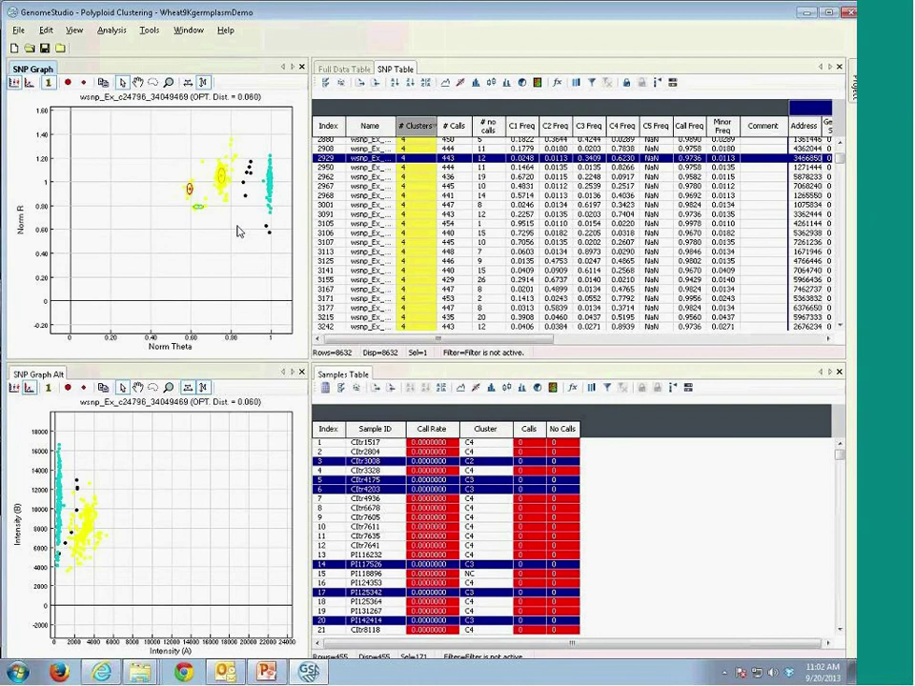
right_click(189, 271)
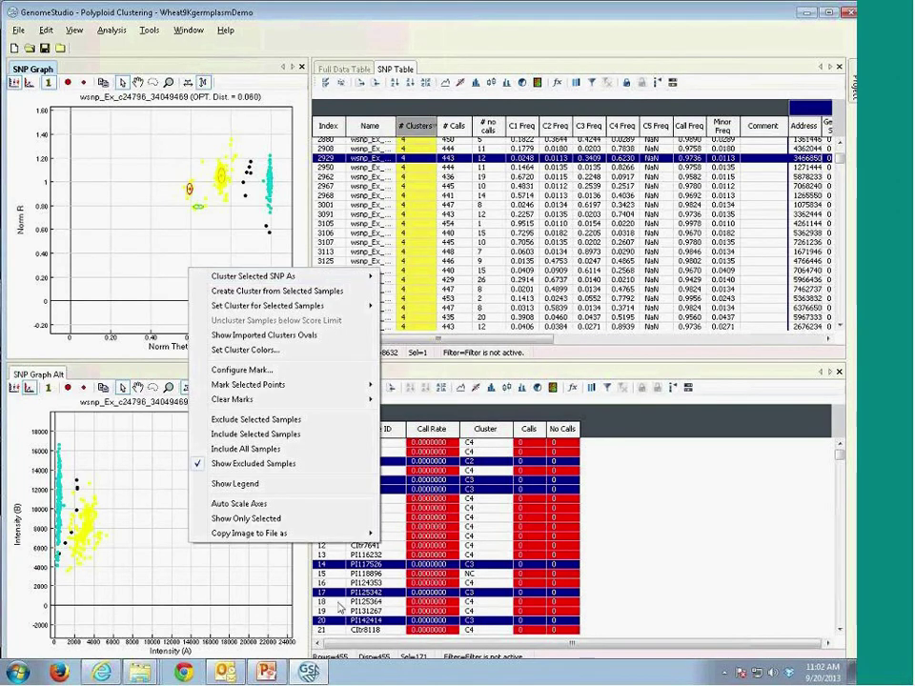
left_click(229, 484)
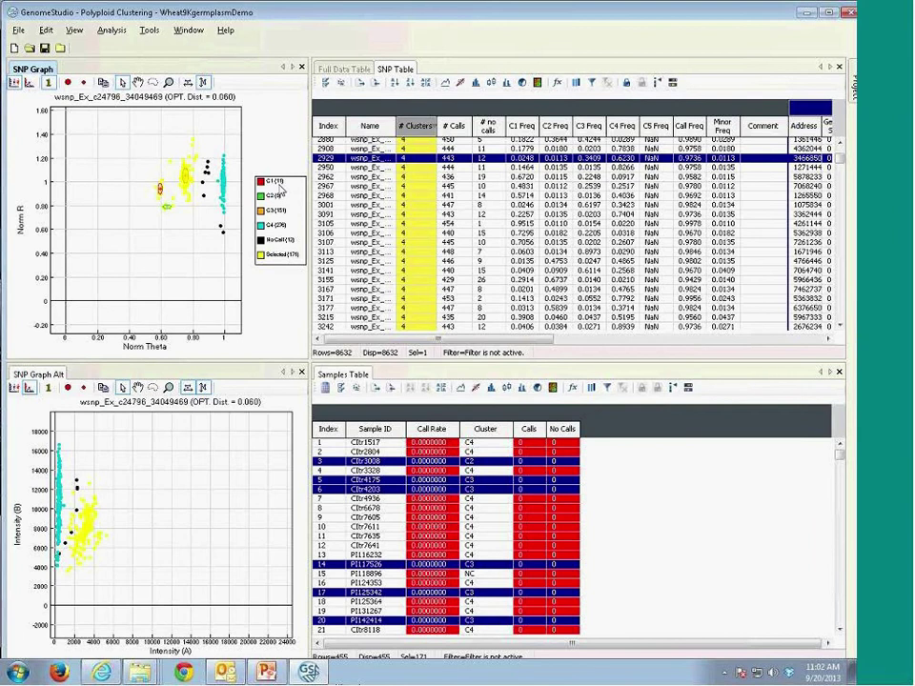
right_click(186, 180)
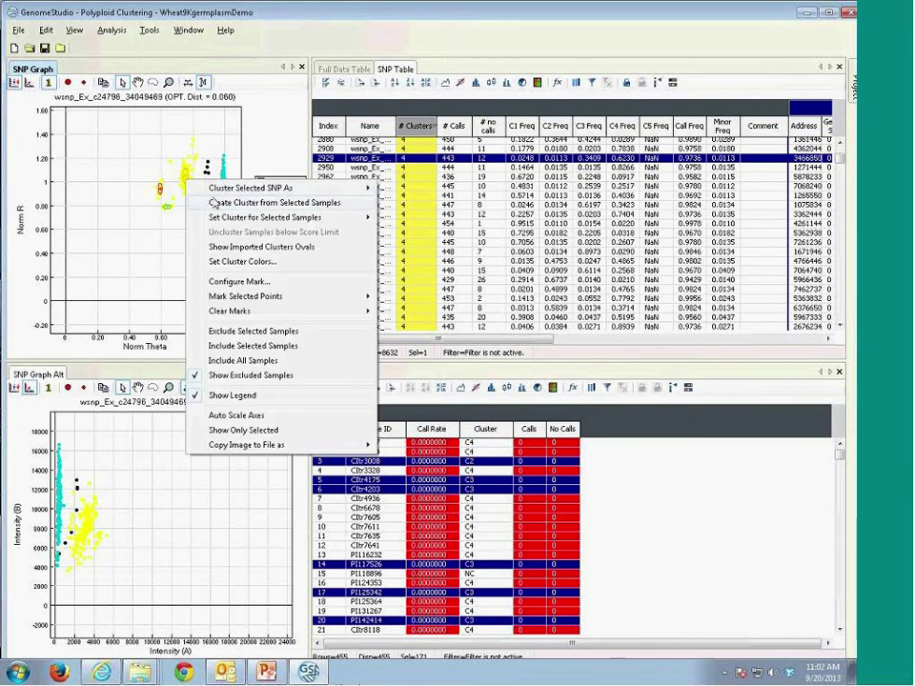
mouse_move(334, 217)
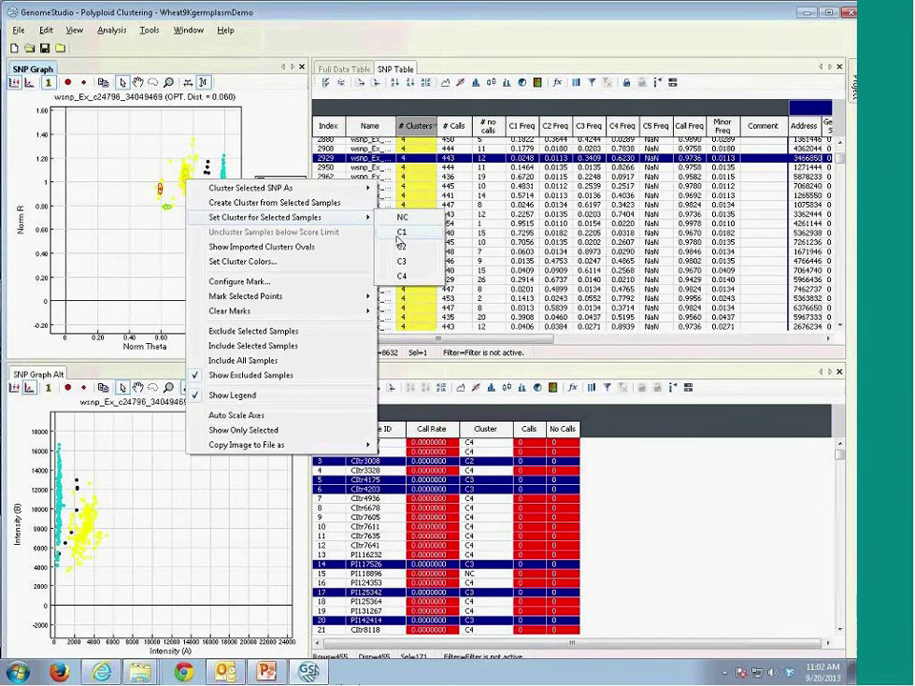
left_click(401, 232)
left_click(187, 200)
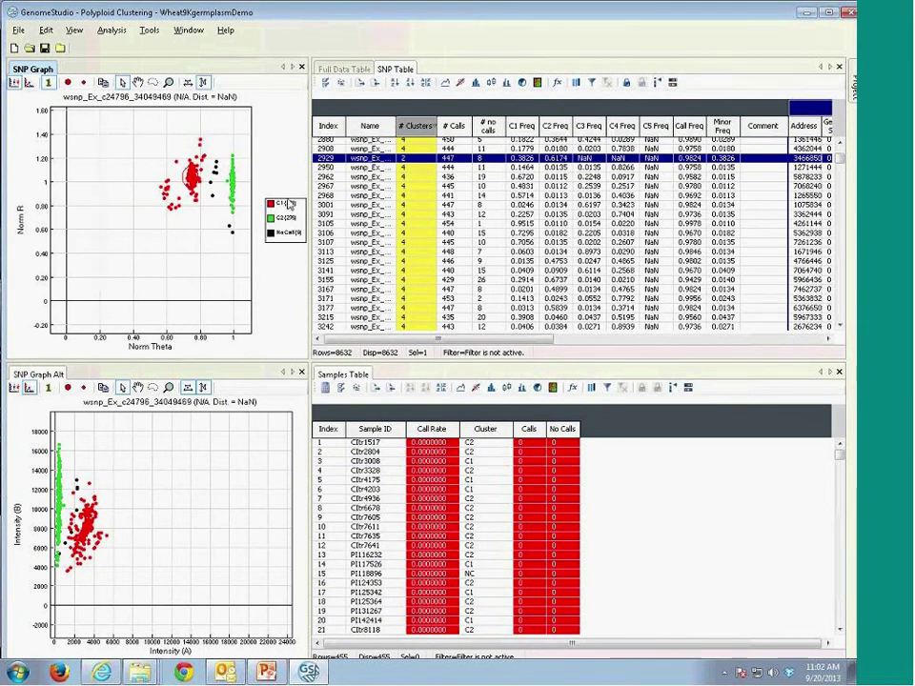
For SNP 2968, select the low-intensity samples near the bottom of the SNP Graph and assign them to cluster C2.
left_click(413, 160)
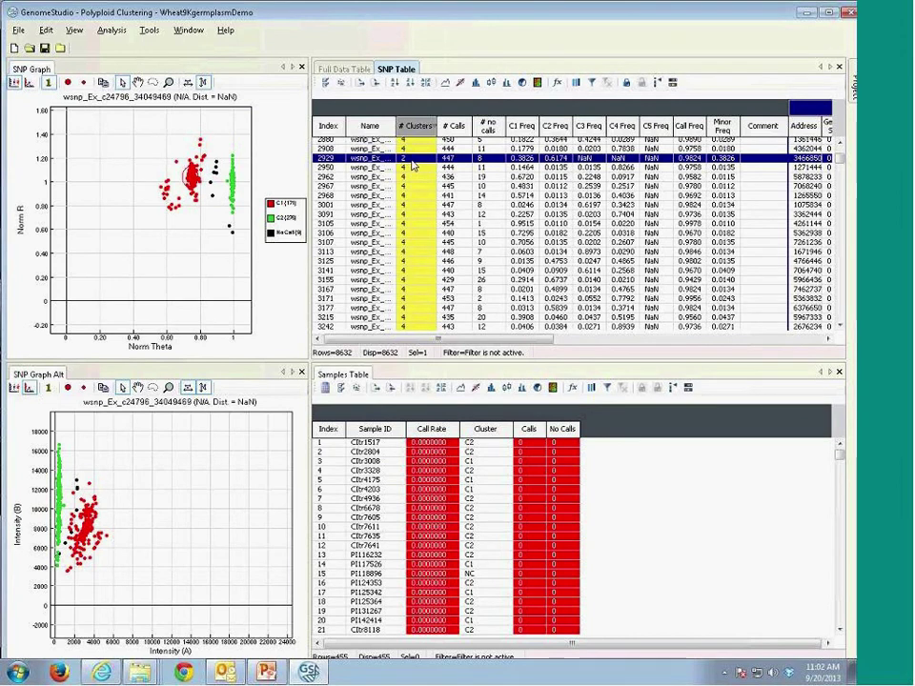
left_click(413, 167)
key("Down")
key("Down")
key("Down")
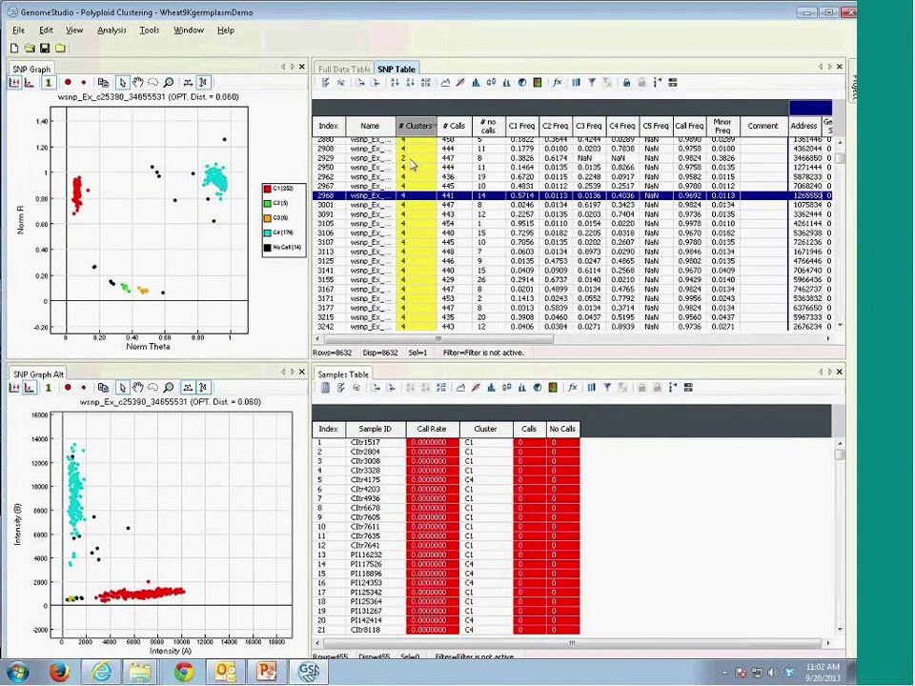
left_click_drag(87, 251, 164, 307)
right_click(140, 299)
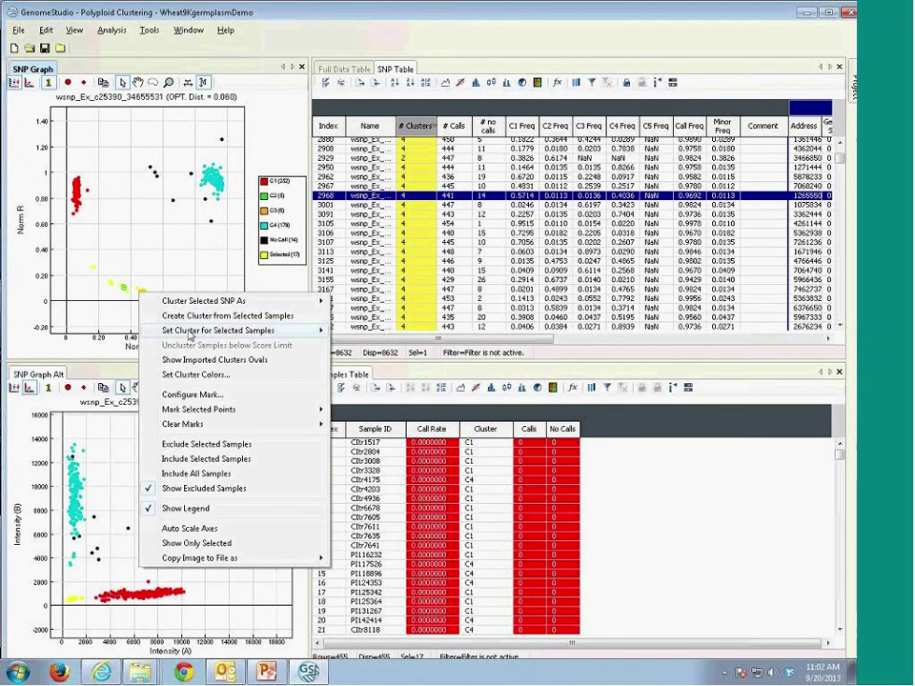
mouse_move(201, 332)
left_click(355, 359)
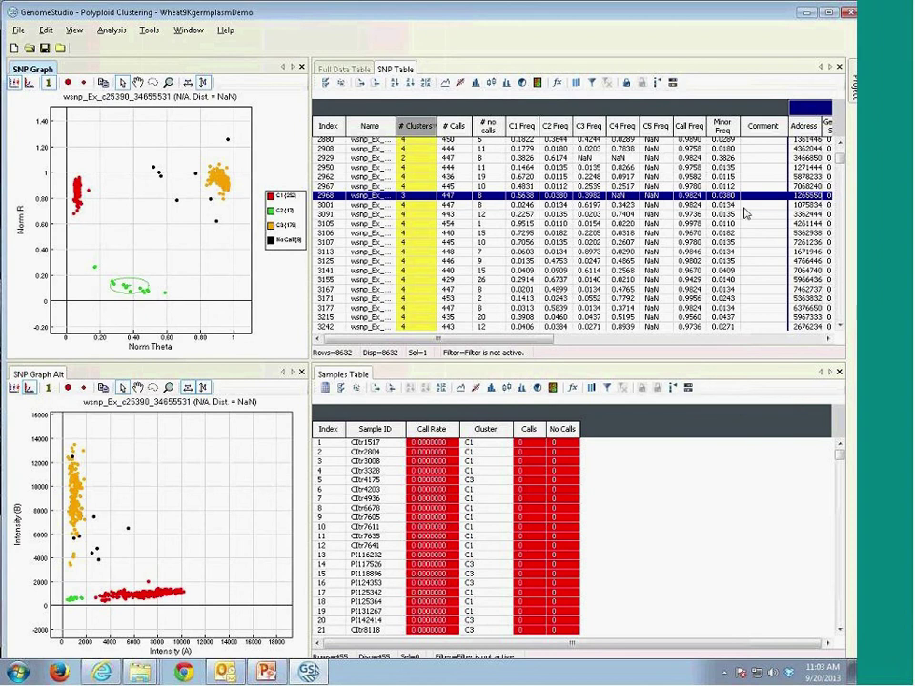
Sort the SNP Table by index in ascending order and plot SNP 45.
left_click(328, 125)
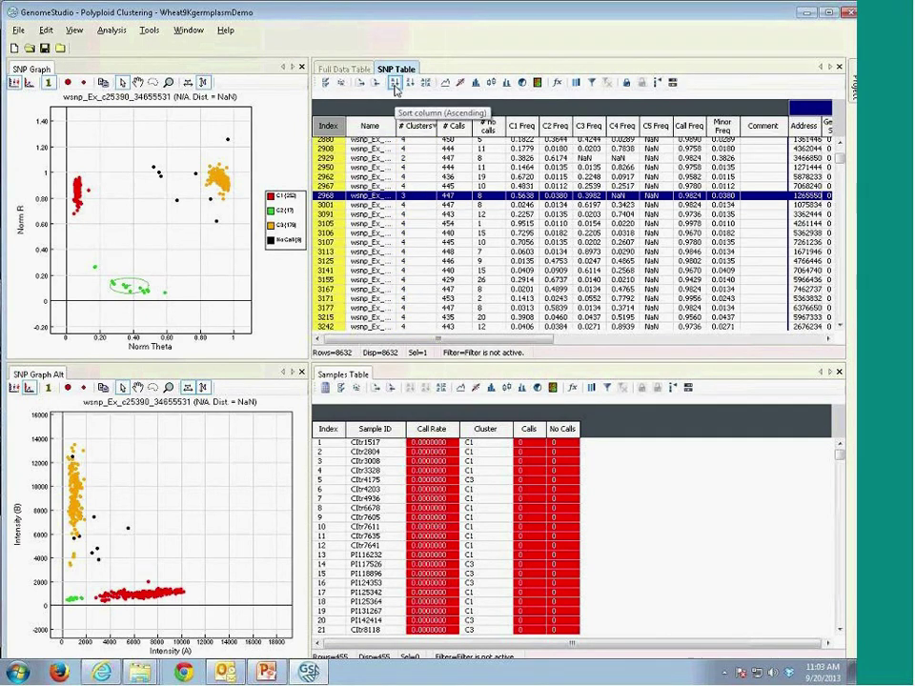
left_click(395, 85)
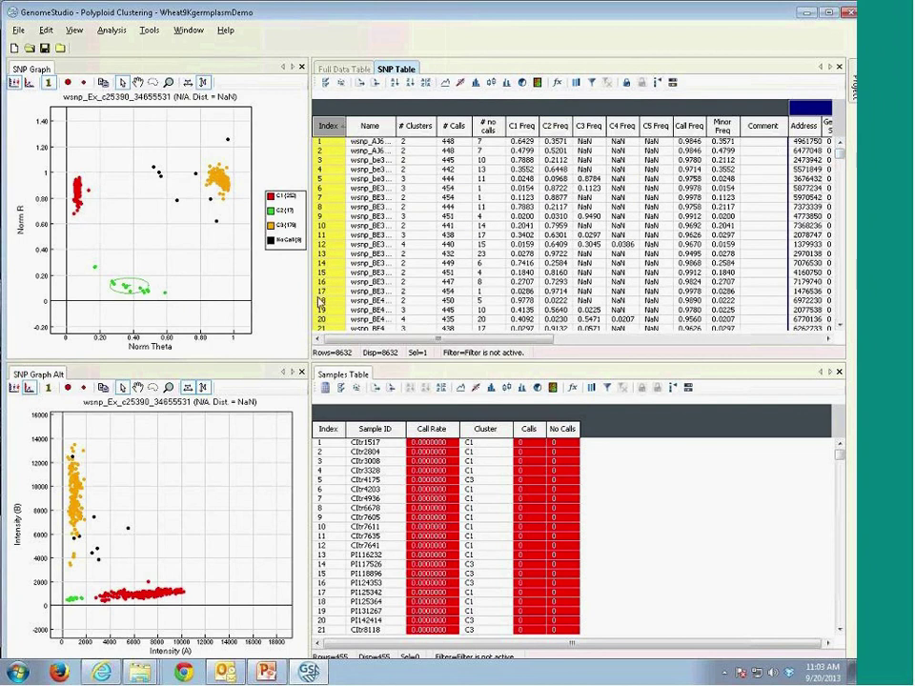
left_click(318, 290)
scroll(237, 215, "down", 7)
scroll(238, 216, "down", 7)
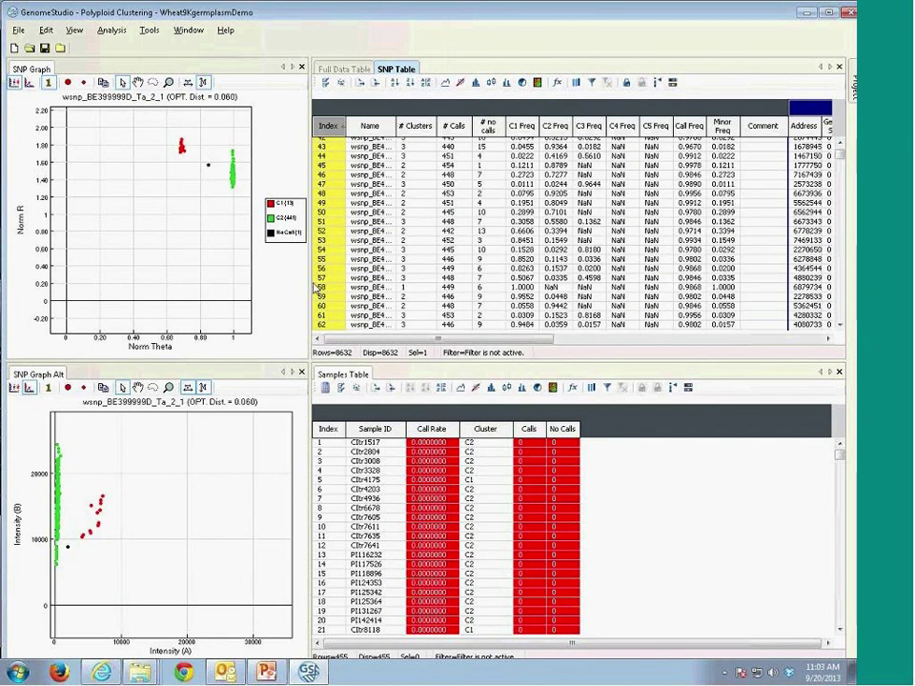
left_click(327, 166)
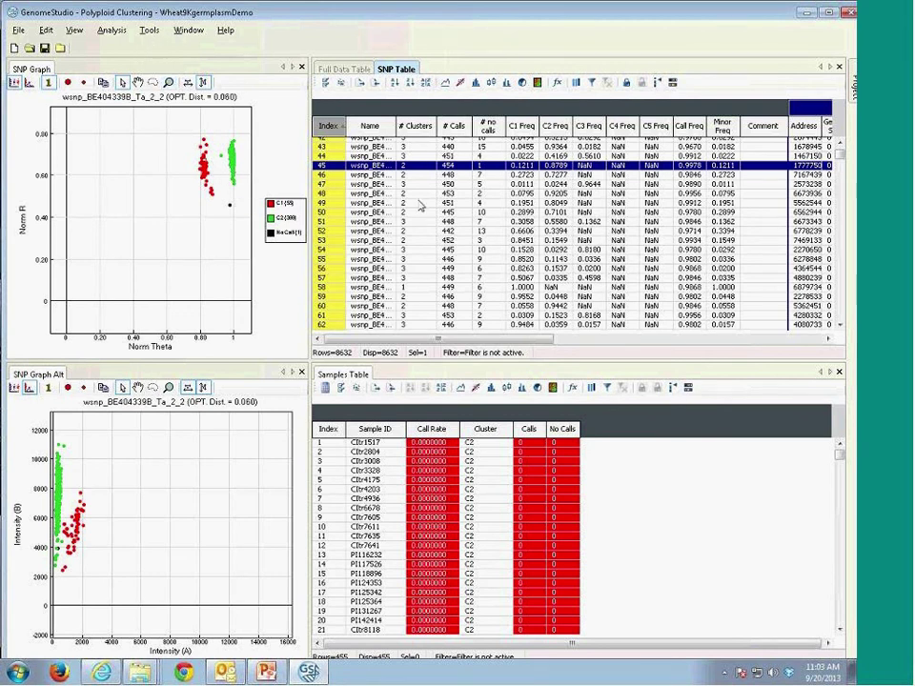
Sort the SNP Table by number of clusters in descending order again and plot SNP 1726.
left_click(418, 128)
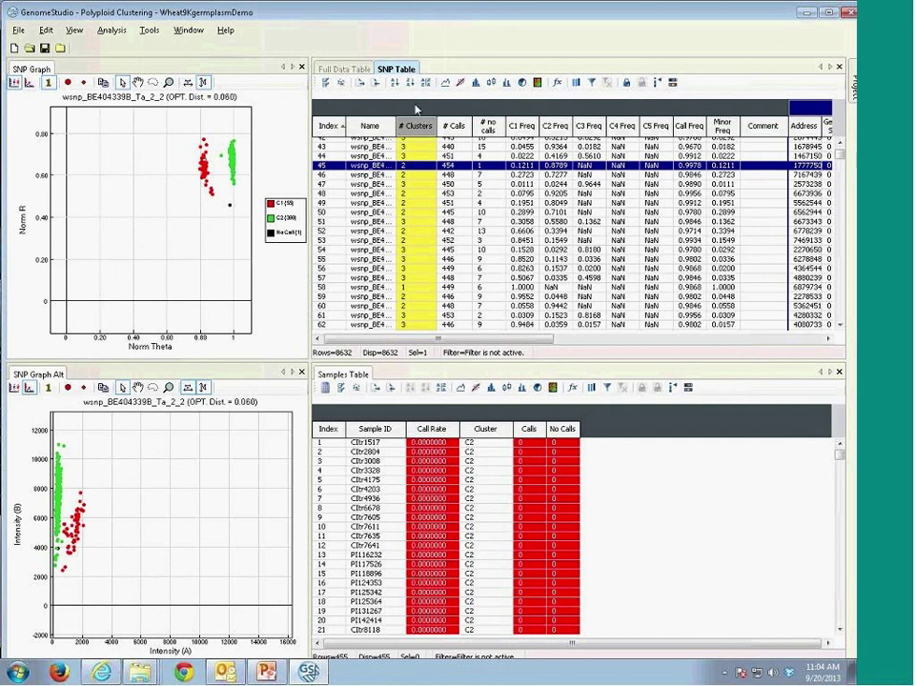
left_click(412, 83)
left_click(424, 231)
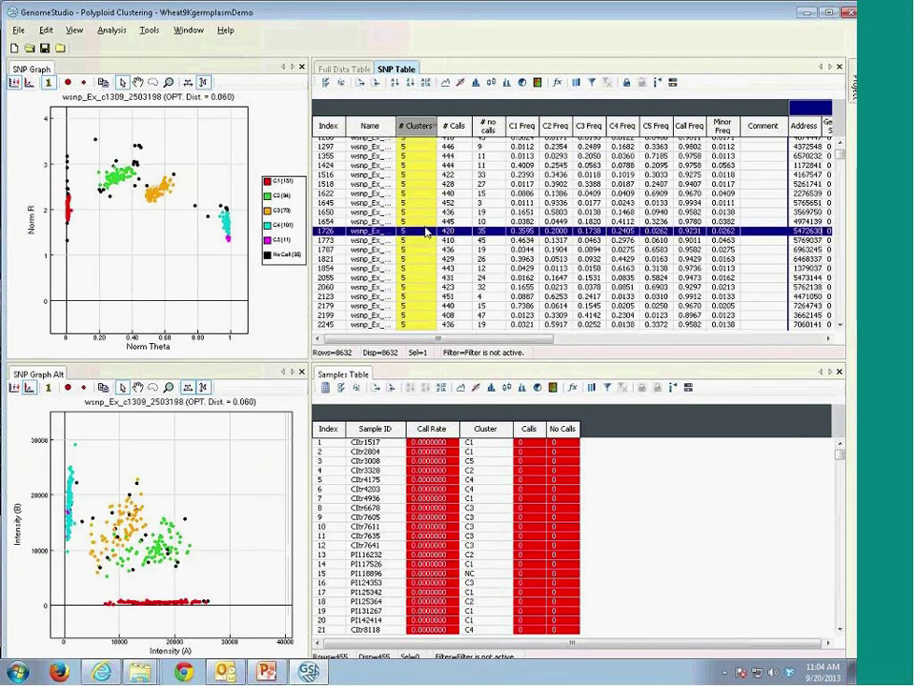
Examine the plots of several single-cluster SNPs one by one, ending at index 906.
scroll(426, 232, "down", 5)
scroll(427, 231, "down", 7)
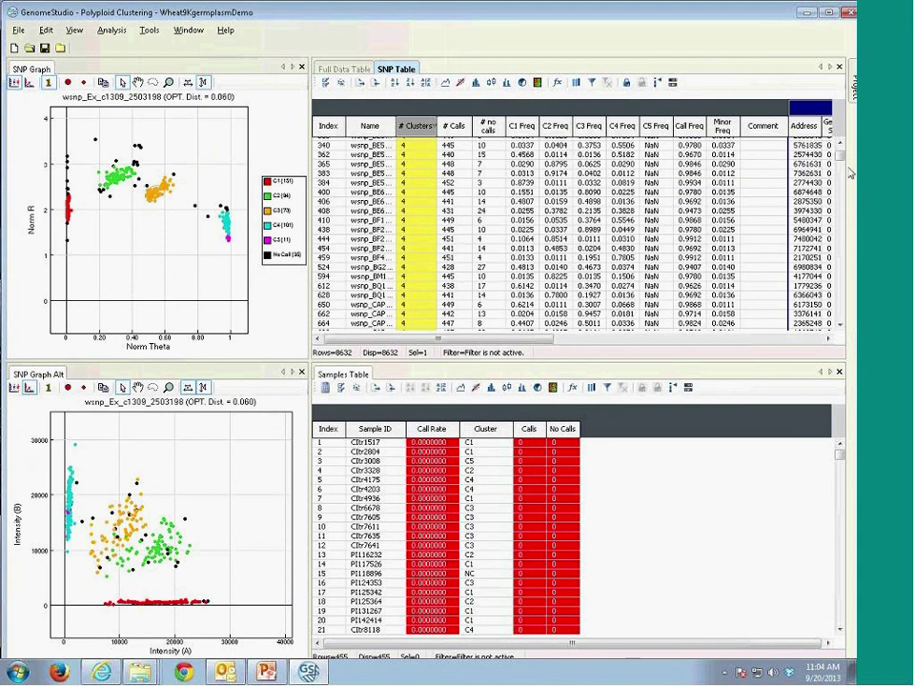
left_click_drag(845, 160, 840, 221)
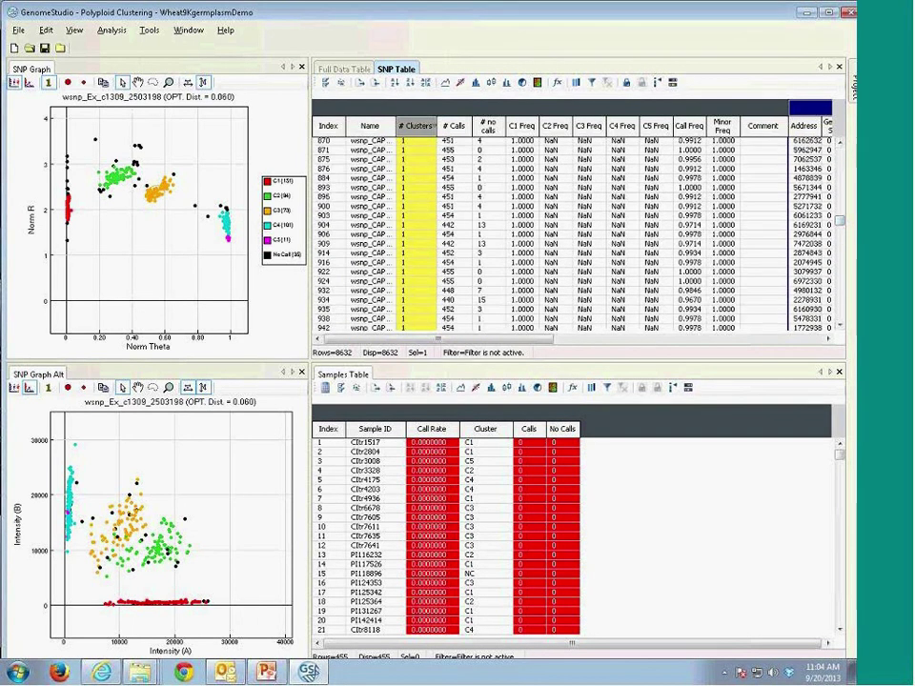
left_click(417, 191)
key("Down")
key("Down")
key("Down")
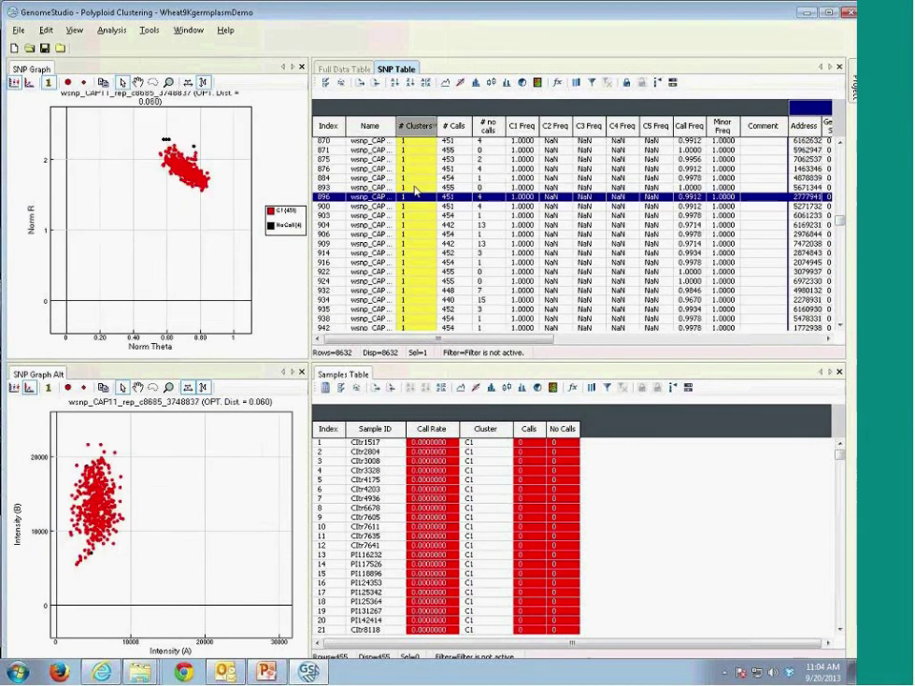
key("Down")
key("Down")
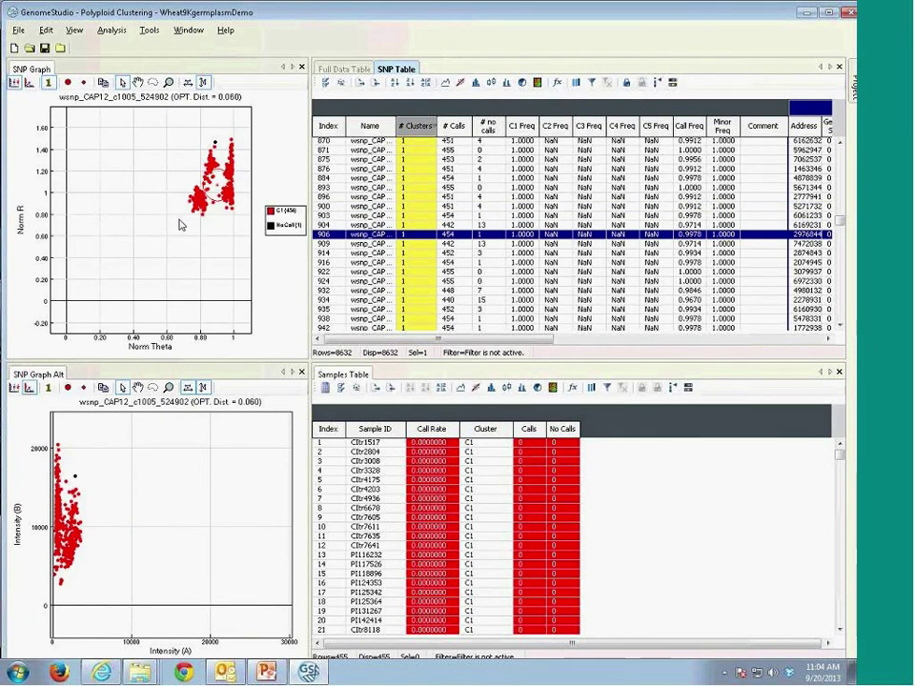
Set the OPTICS cluster distance to 0.03 in the clustering options and recluster SNP 906 with OPTICS.
left_click(148, 32)
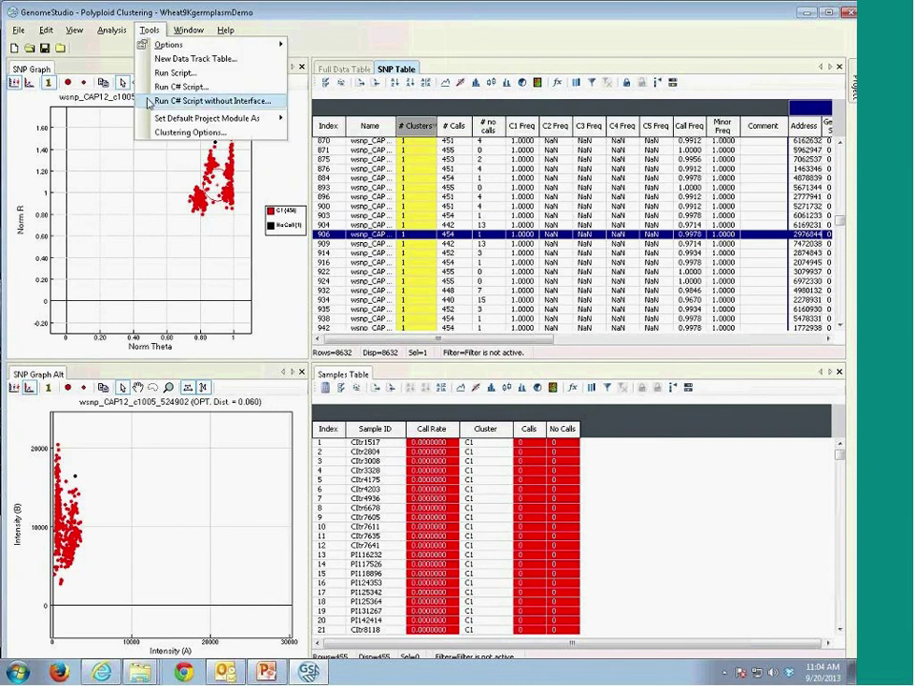
left_click(163, 136)
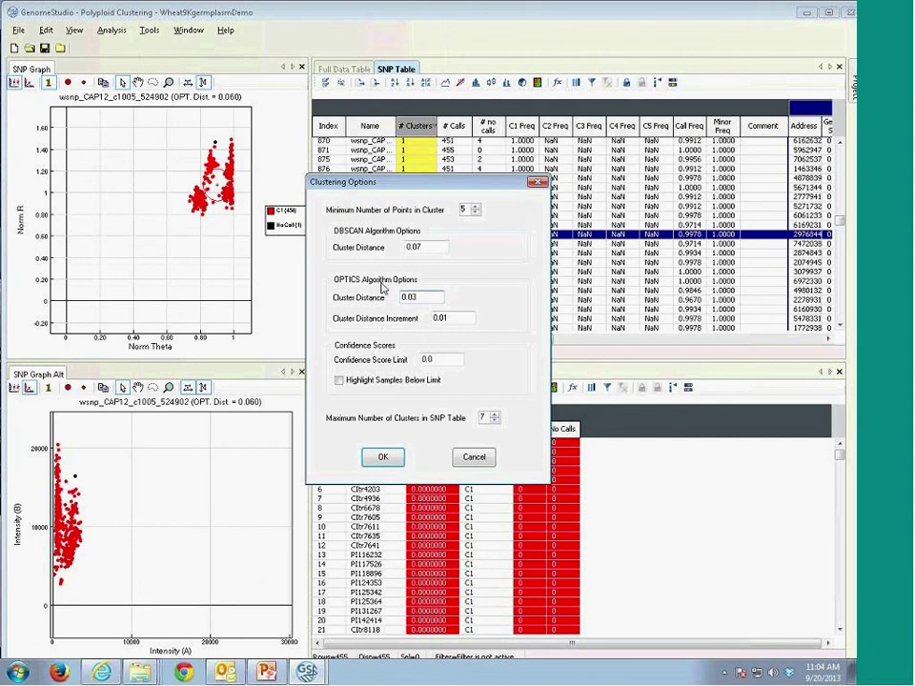
left_click(383, 459)
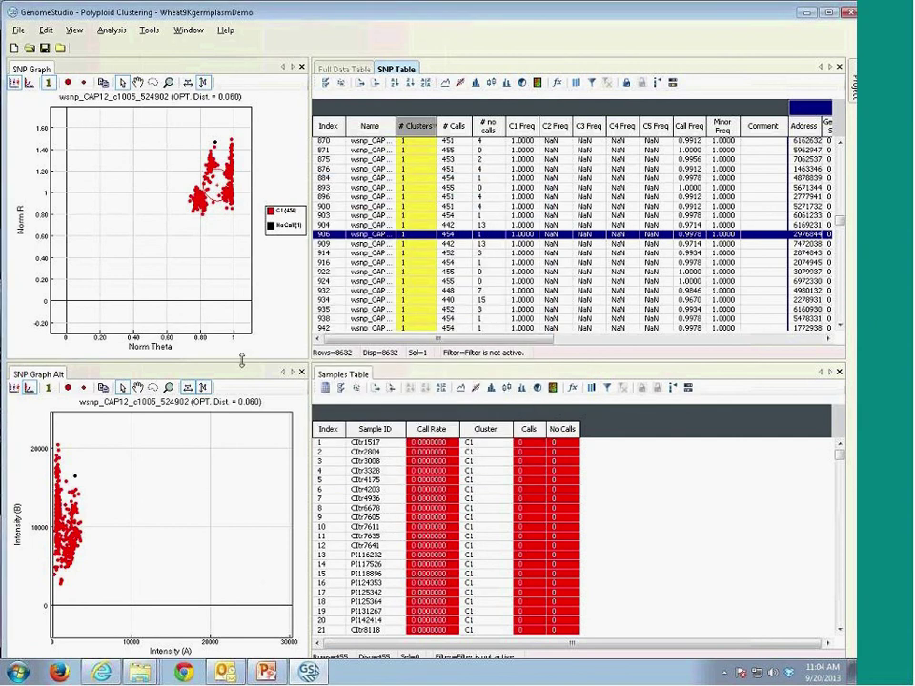
right_click(333, 238)
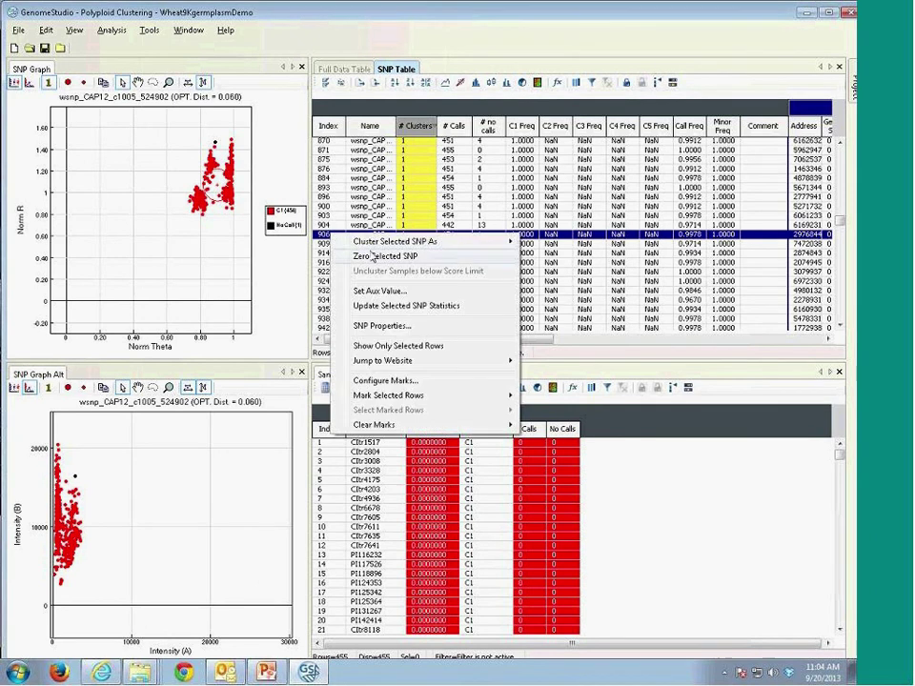
mouse_move(399, 245)
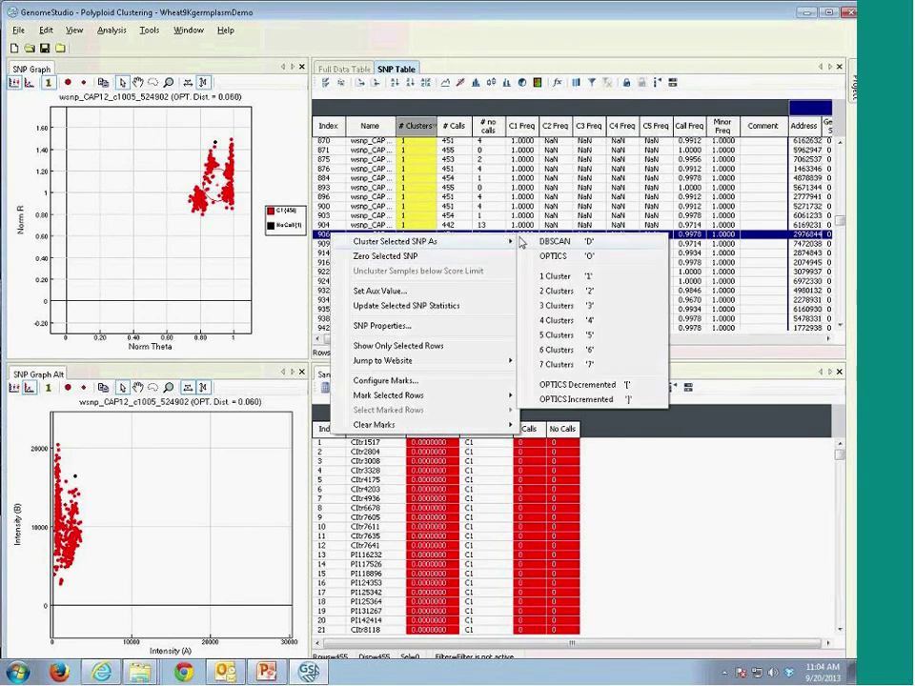
left_click(553, 255)
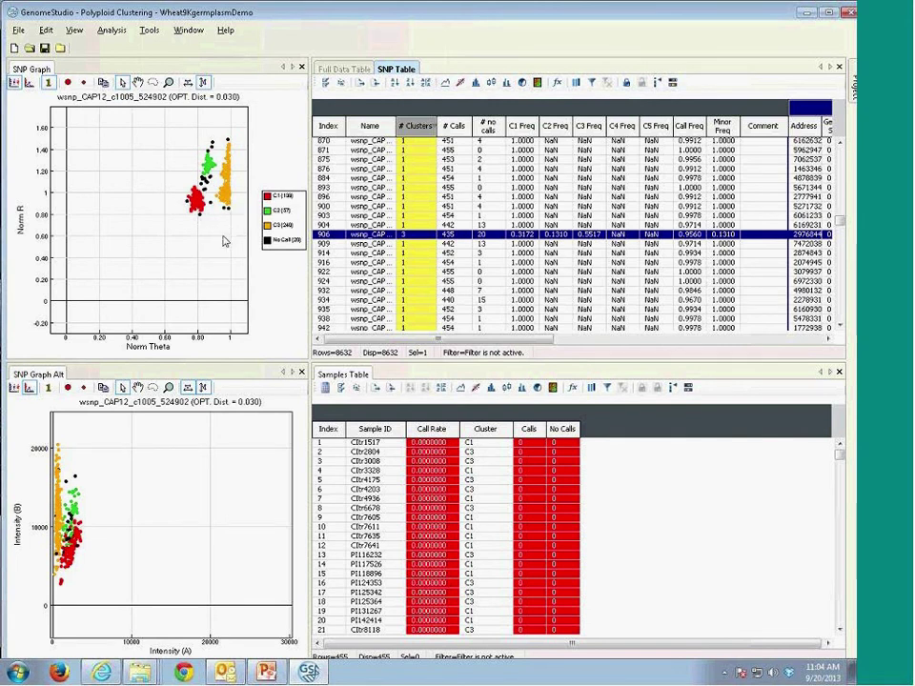
For SNP 906, select all samples of the two lower-theta groups in the SNP Graph and assign them to cluster C1.
left_click_drag(175, 137, 218, 229)
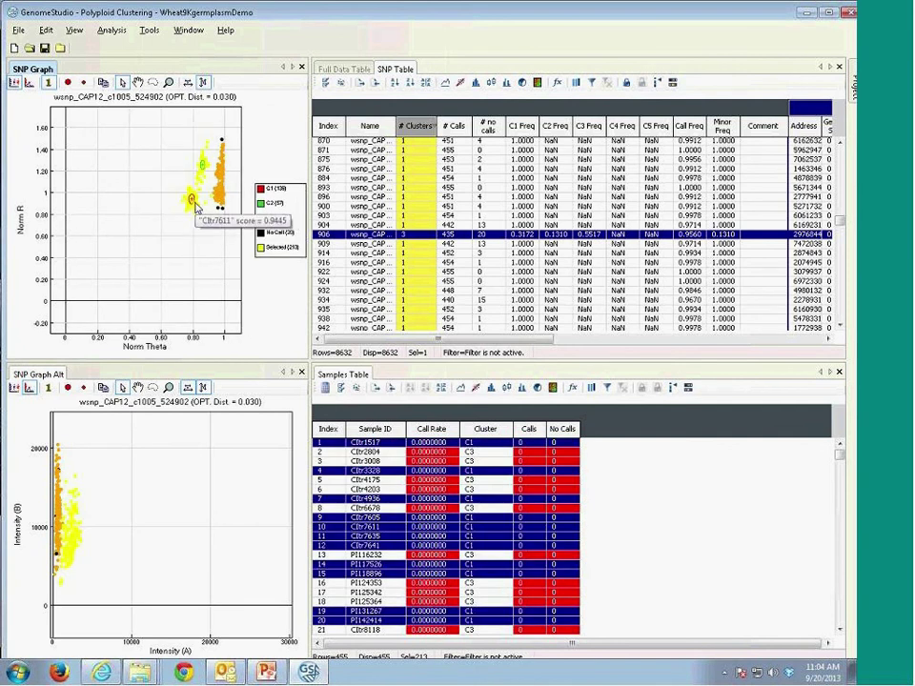
right_click(216, 226)
mouse_move(259, 241)
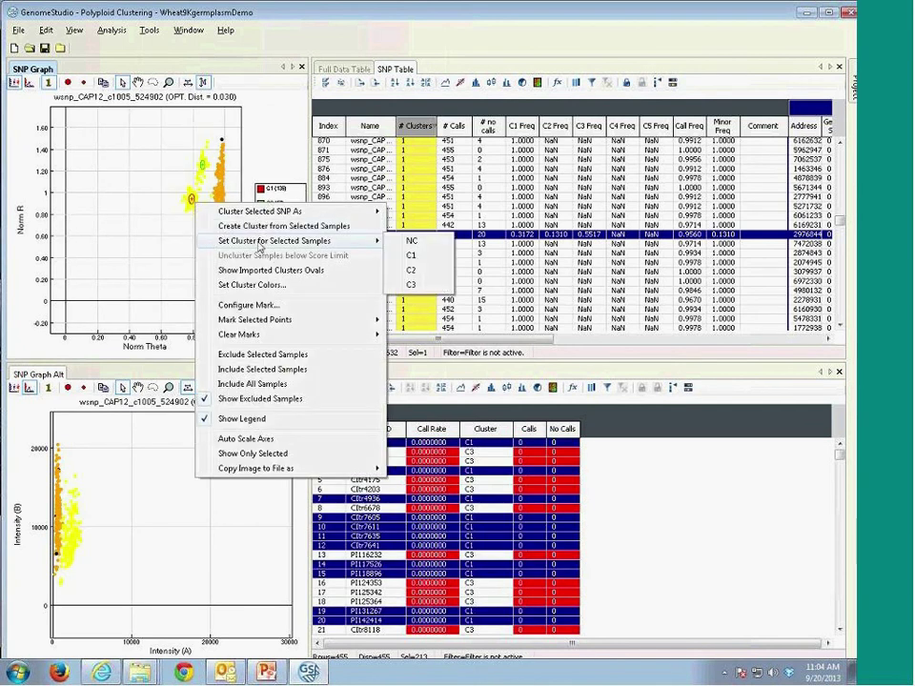
left_click(407, 255)
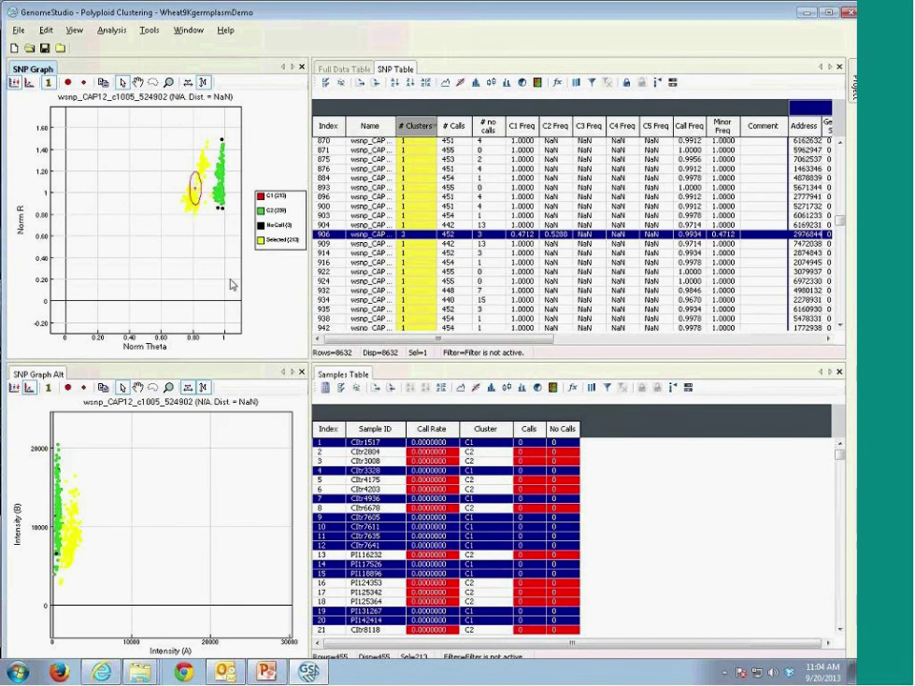
Step through the plots of the SNPs following 906 as far as index 935 and recluster SNP 935 with OPTICS.
left_click(416, 245)
key("Down")
key("Down")
key("Down")
key("Down")
key("Down")
key("Down")
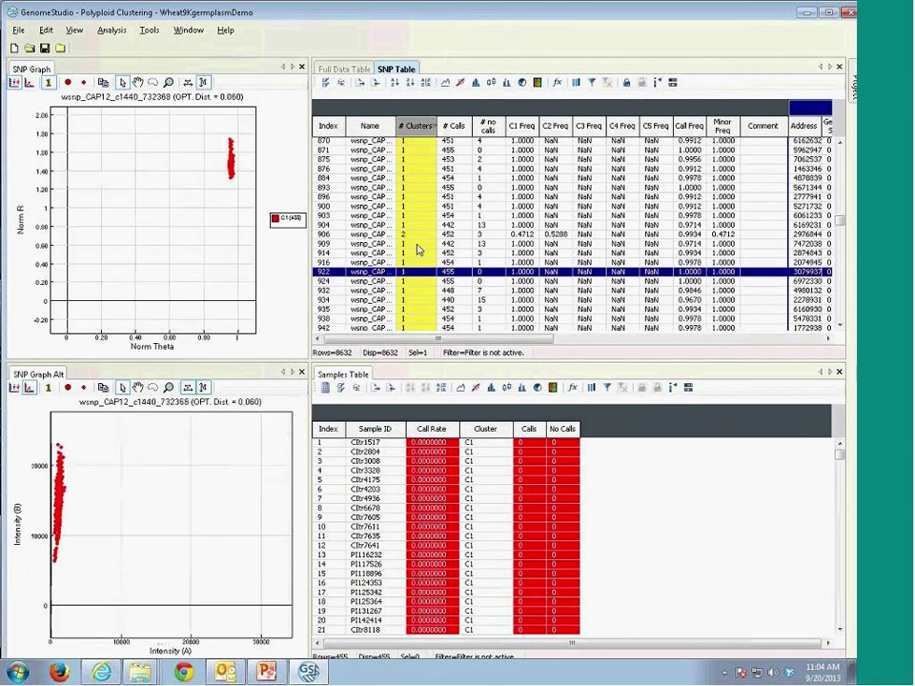
key("Down")
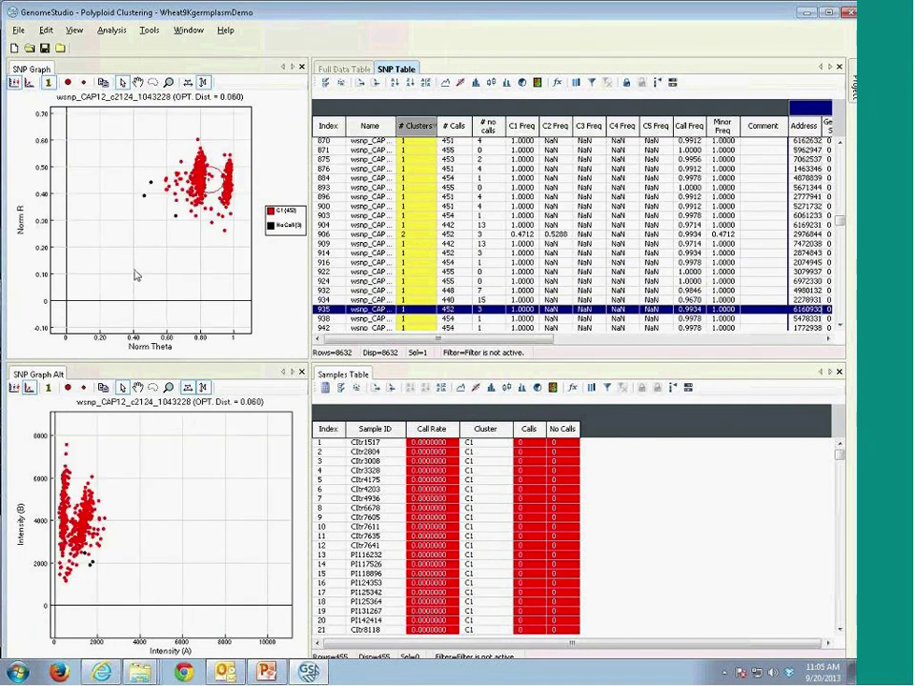
right_click(417, 318)
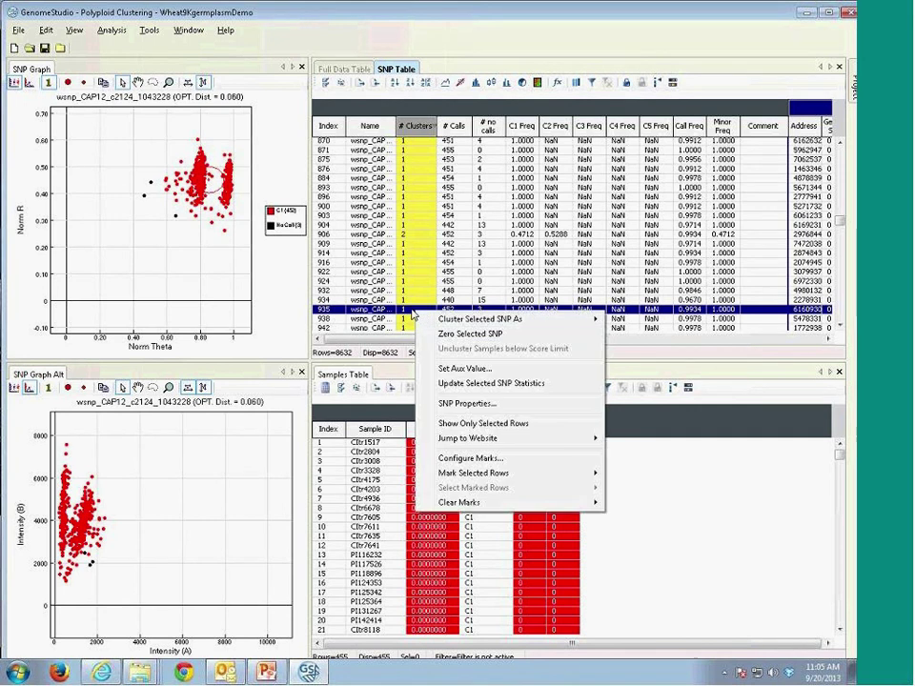
left_click(412, 315)
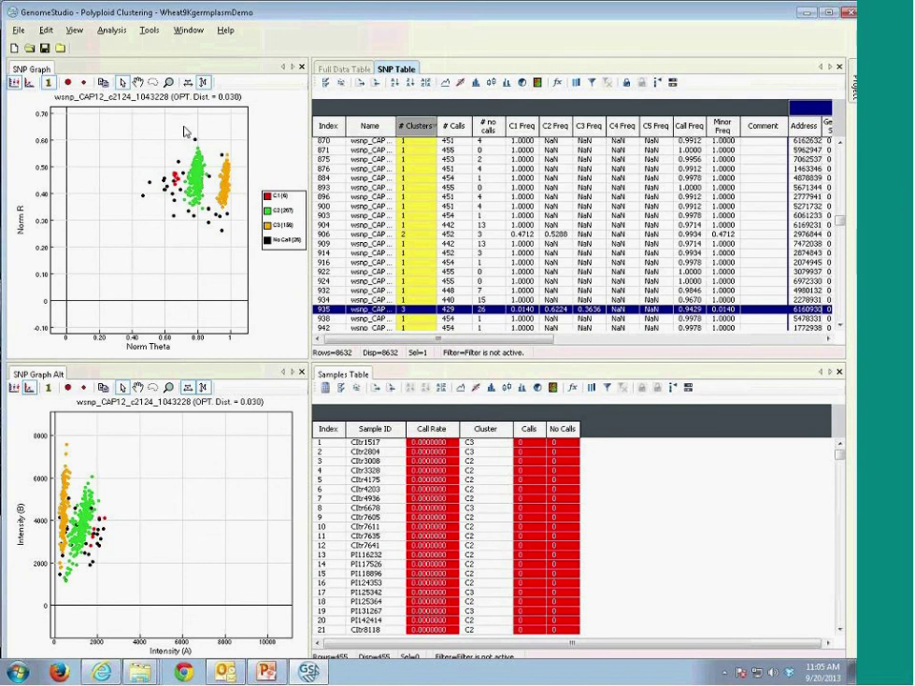
For SNP 935, select the middle group and its scattered lower-theta samples, assign them to cluster C1, and clear the selection.
left_click_drag(179, 145, 206, 188)
left_click(152, 141)
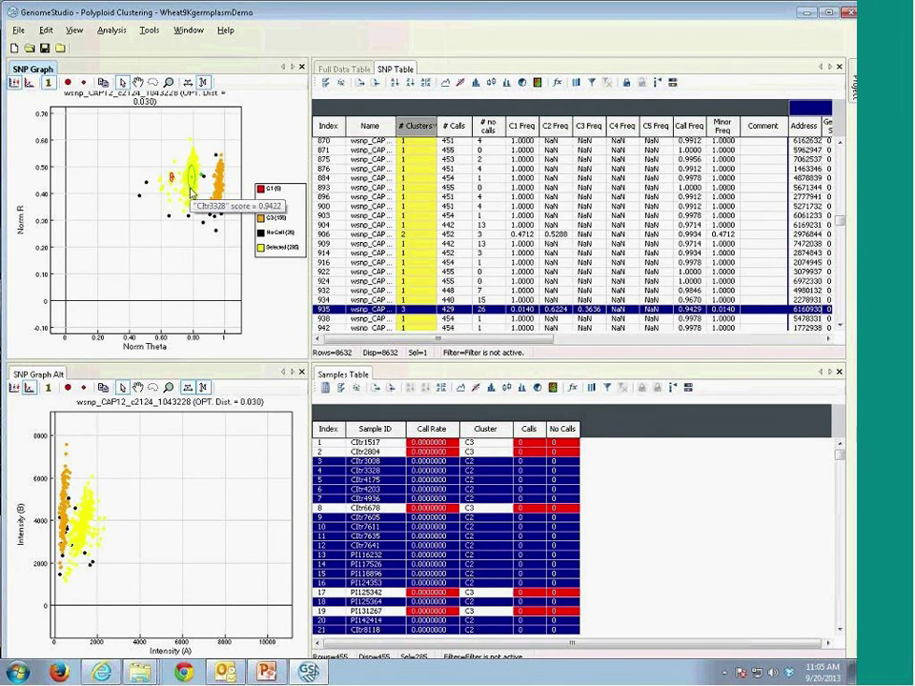
right_click(192, 189)
mouse_move(259, 226)
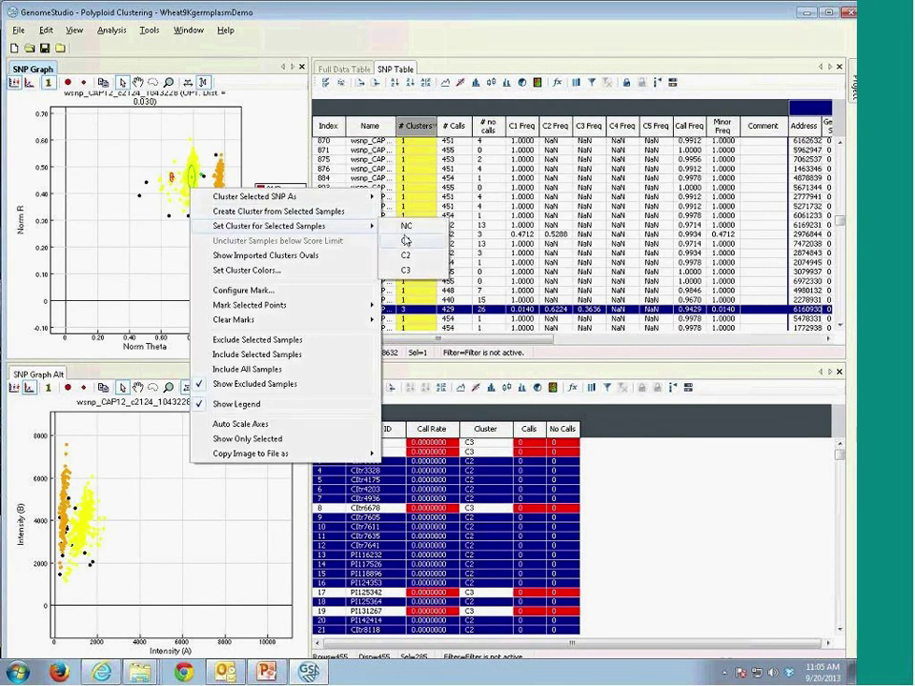
left_click(300, 181)
left_click(218, 275)
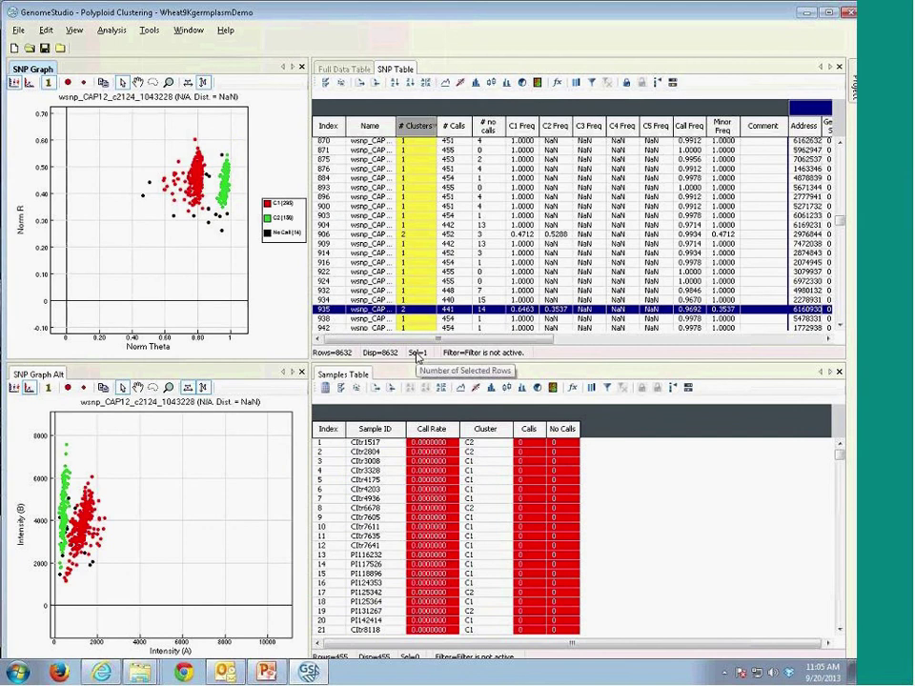
Step through the plots of the SNPs following 935 as far as index 968 and recluster SNP 968 with OPTICS.
left_click(406, 312)
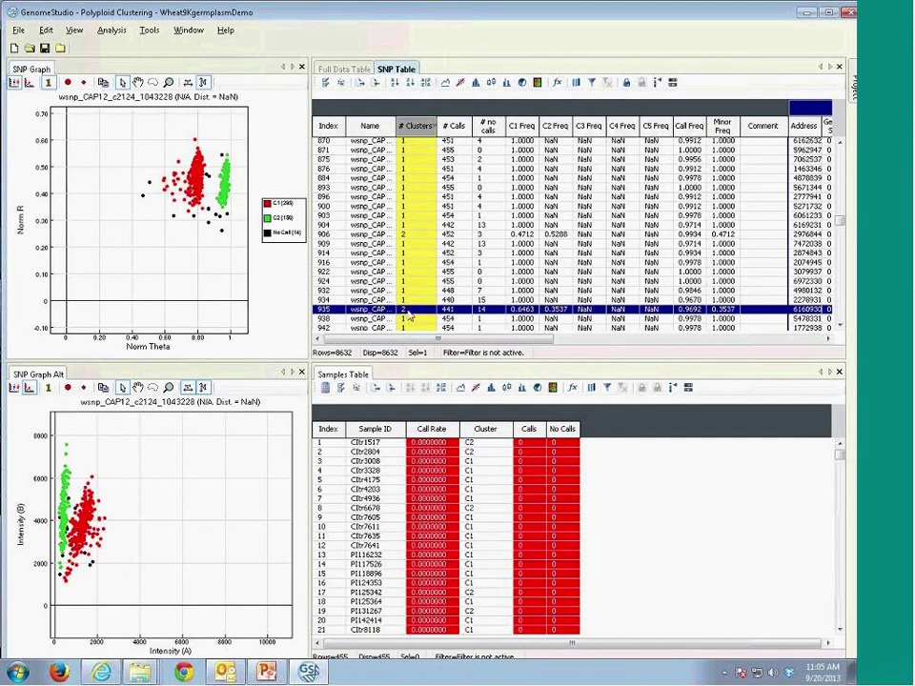
key("Down")
key("Down")
key("Down")
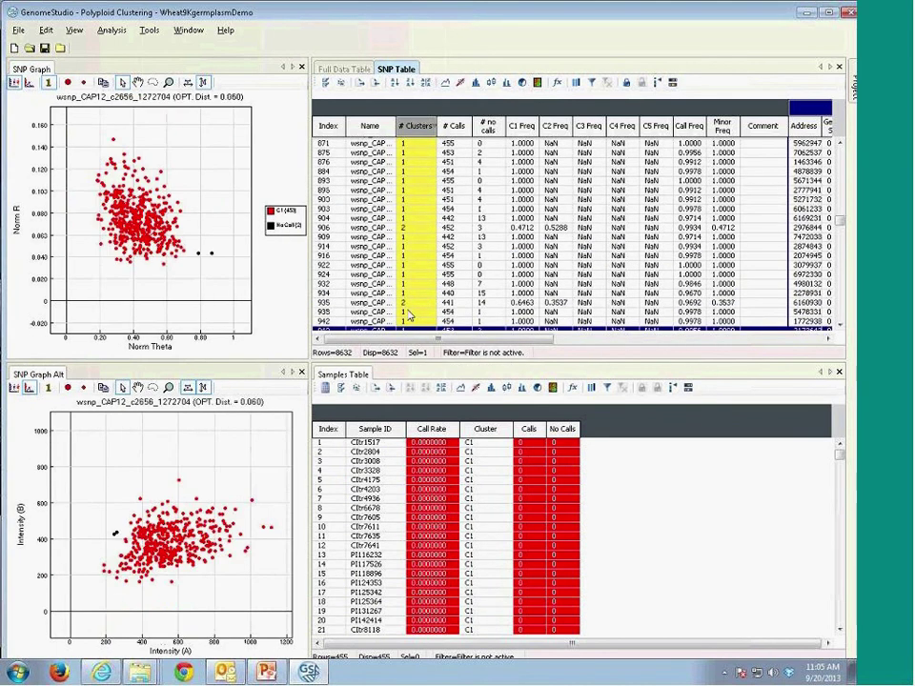
key("Down")
key("Down")
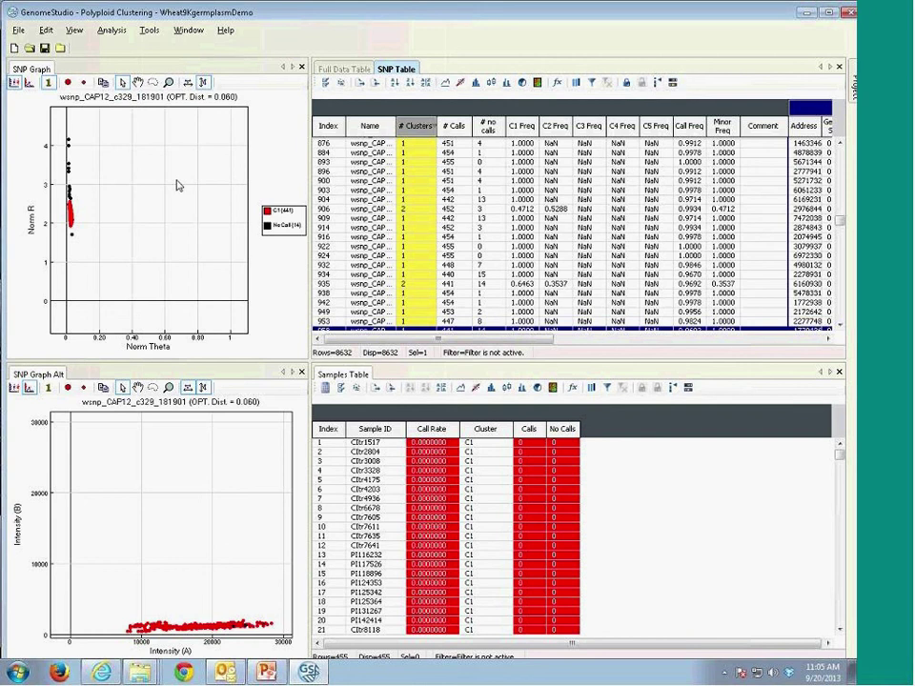
key("Down")
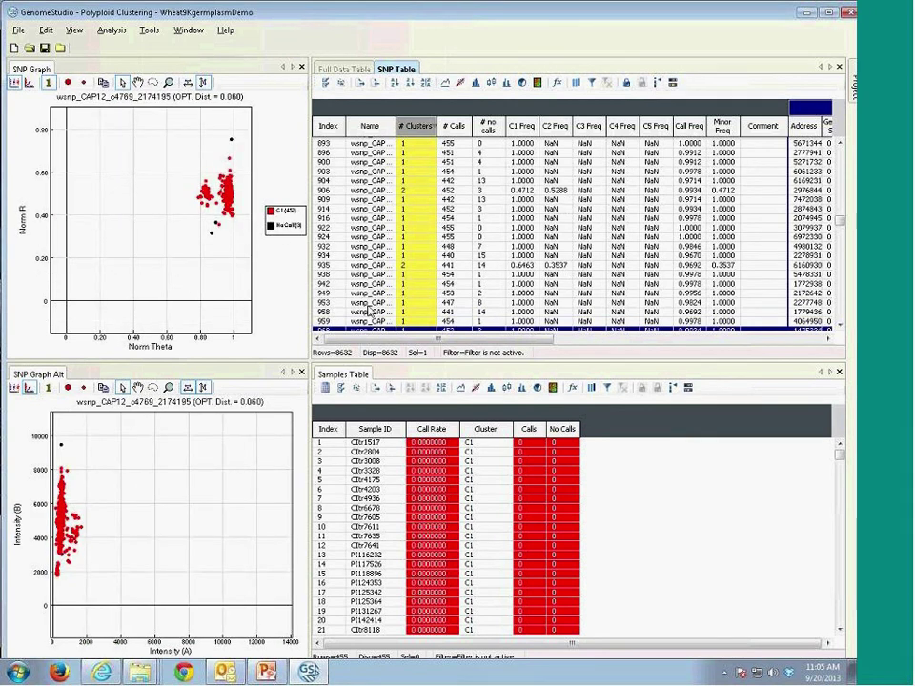
left_click(838, 327)
left_click(838, 327)
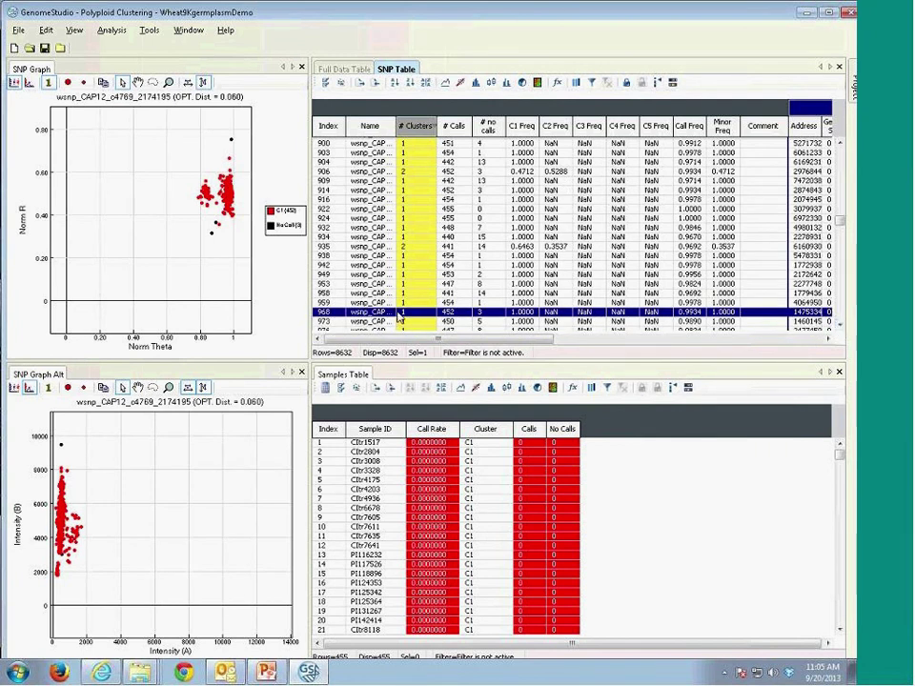
left_click(234, 205)
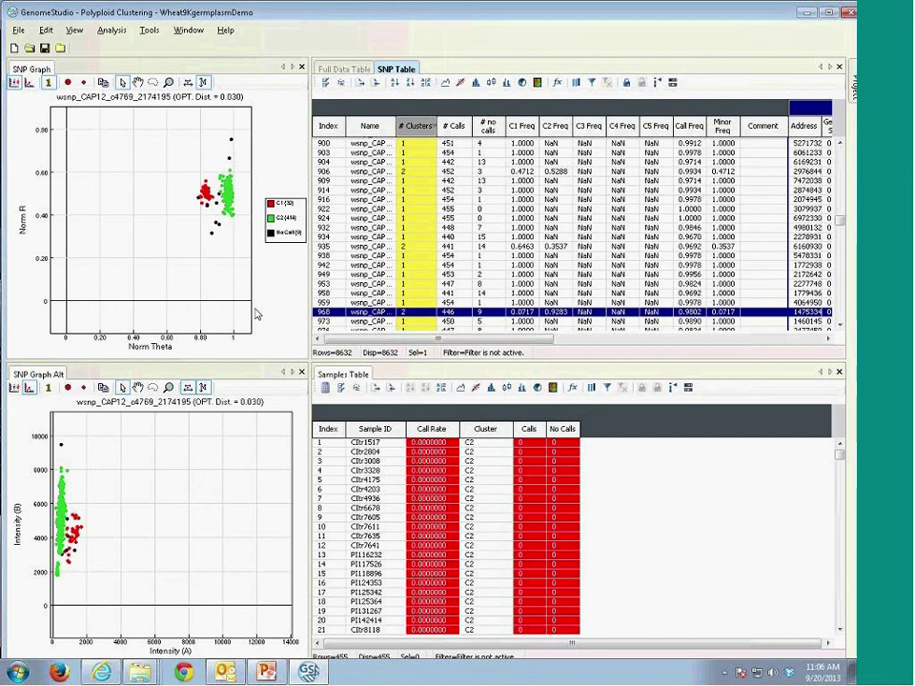
Open the export of polyploid cluster positions as an .egtp file and cancel it without saving.
left_click(19, 32)
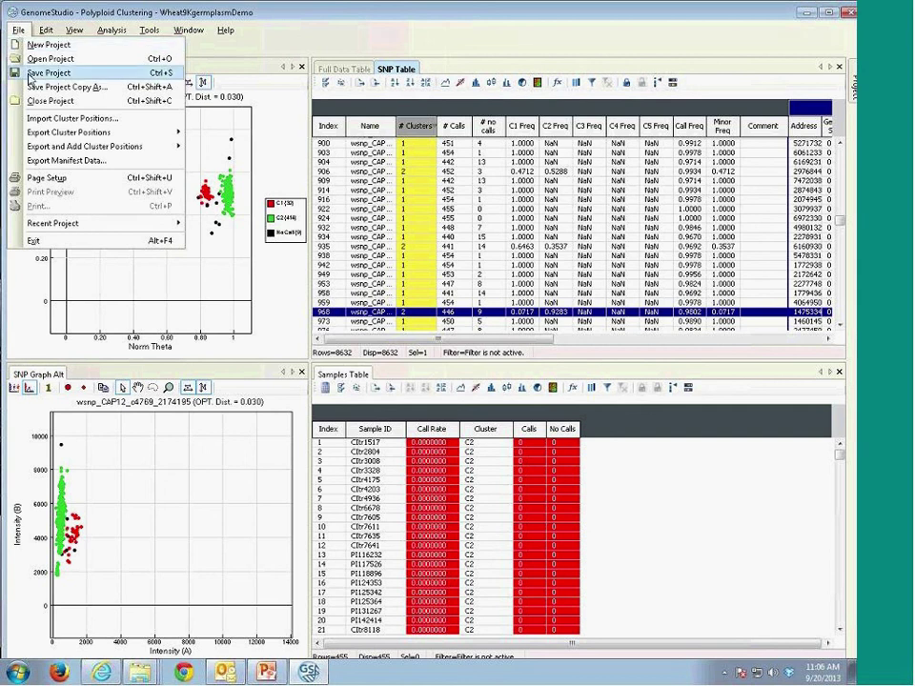
mouse_move(23, 136)
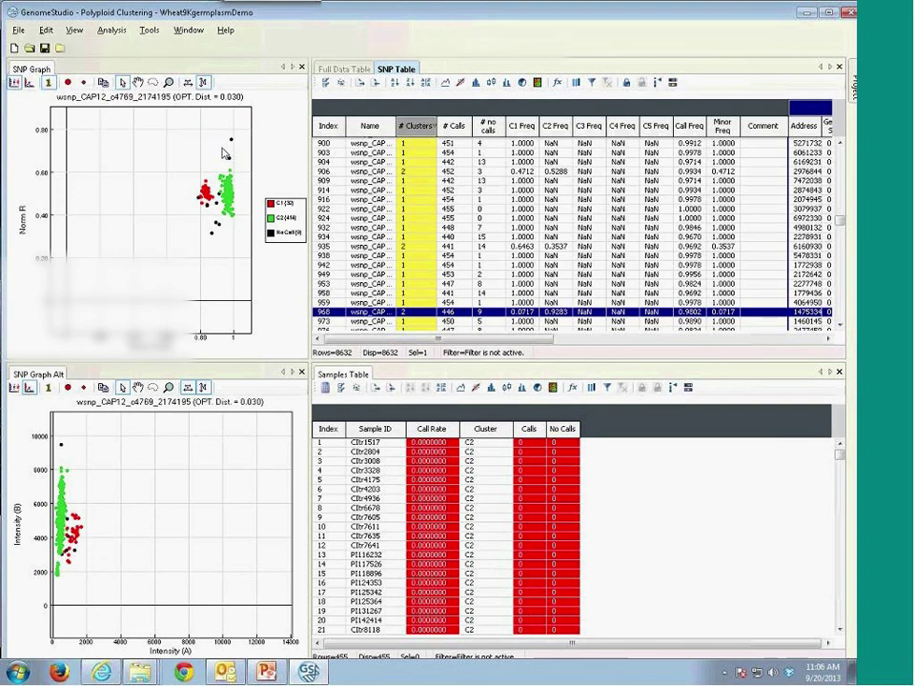
left_click(202, 146)
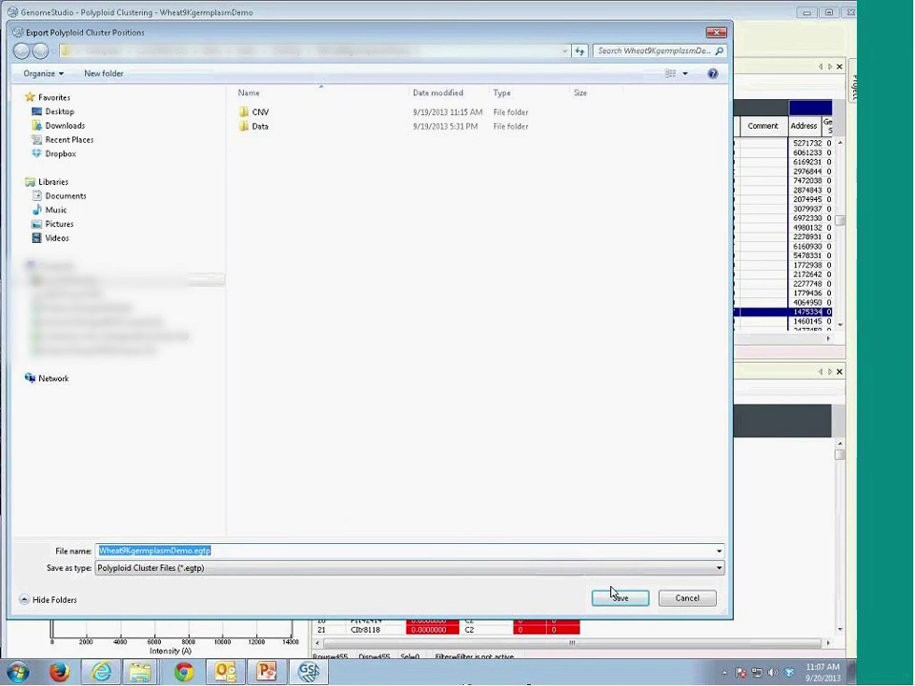
left_click(691, 600)
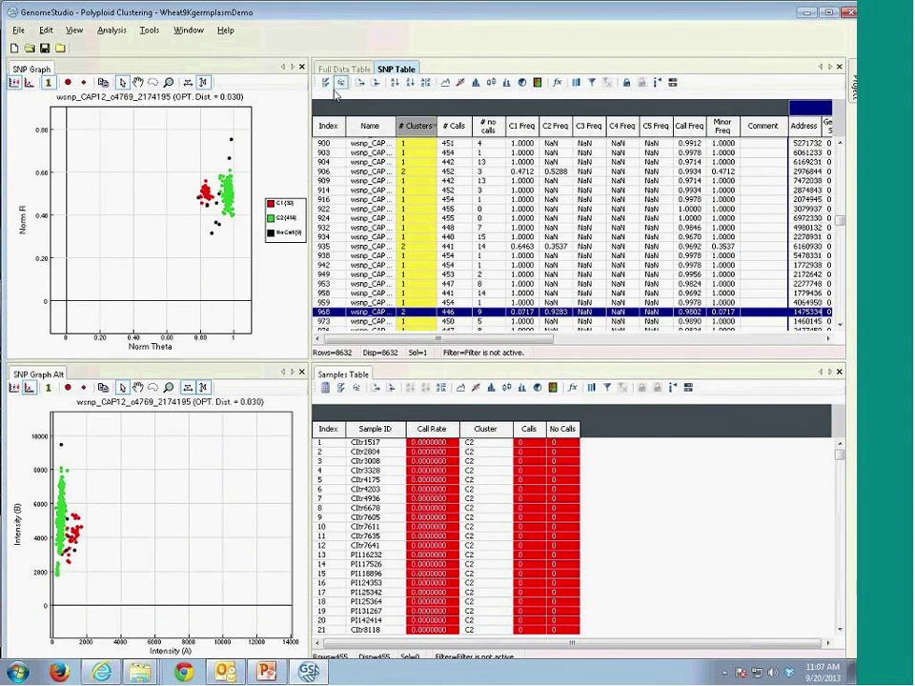
Review the per-sample cluster, score, theta and R columns in the Full Data Table and plot SNP 932.
left_click(339, 70)
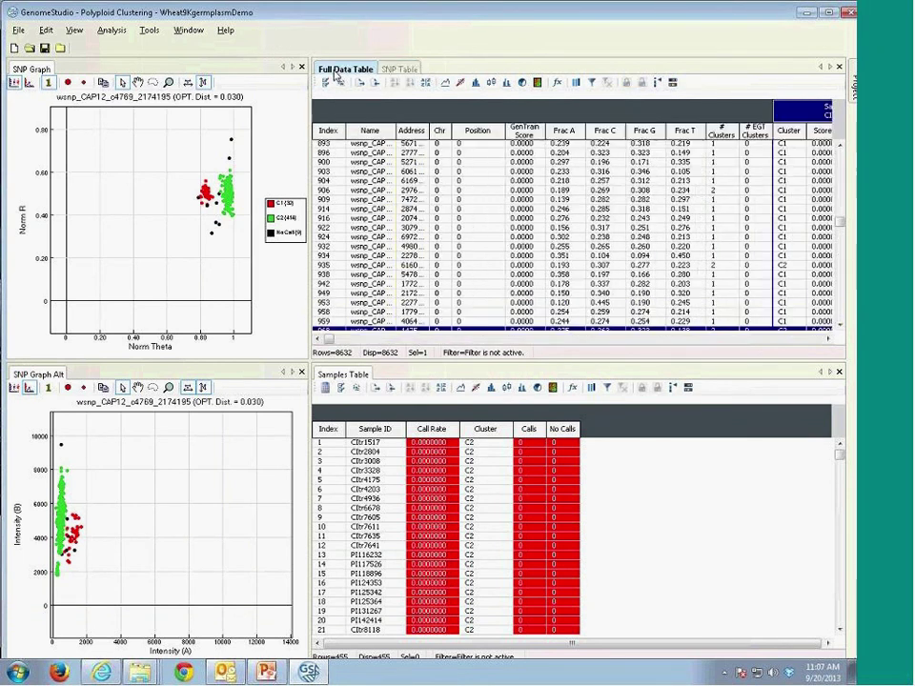
left_click(151, 32)
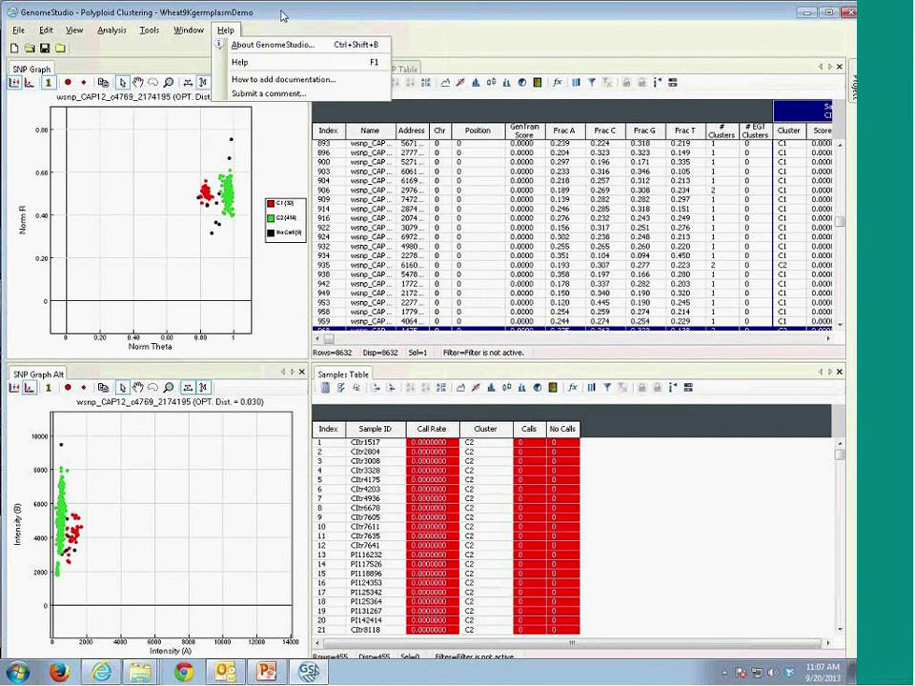
left_click(226, 29)
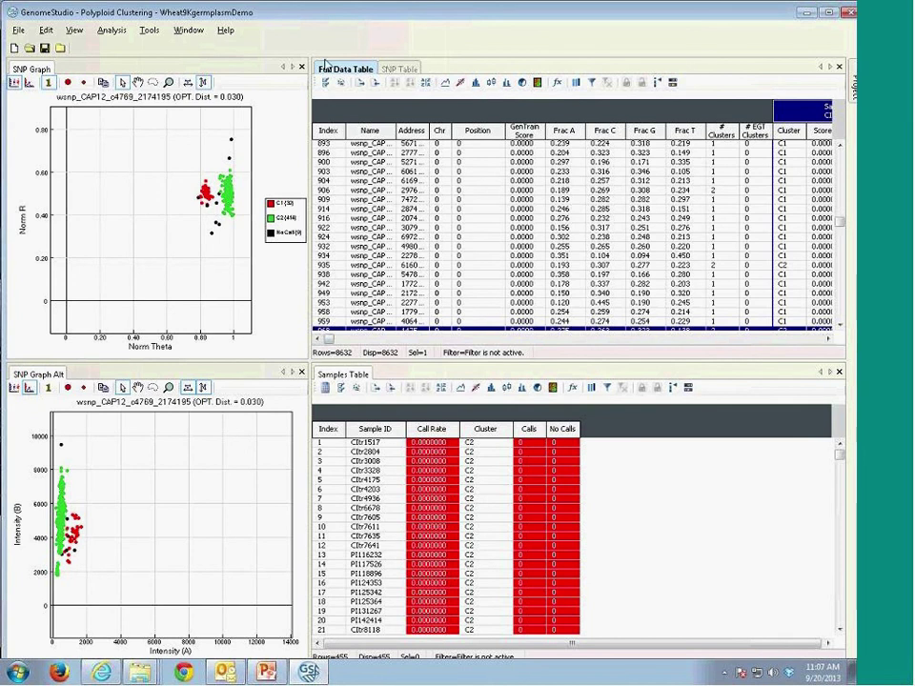
mouse_move(327, 339)
left_mouse_down()
mouse_move(345, 340)
mouse_move(335, 341)
left_mouse_up()
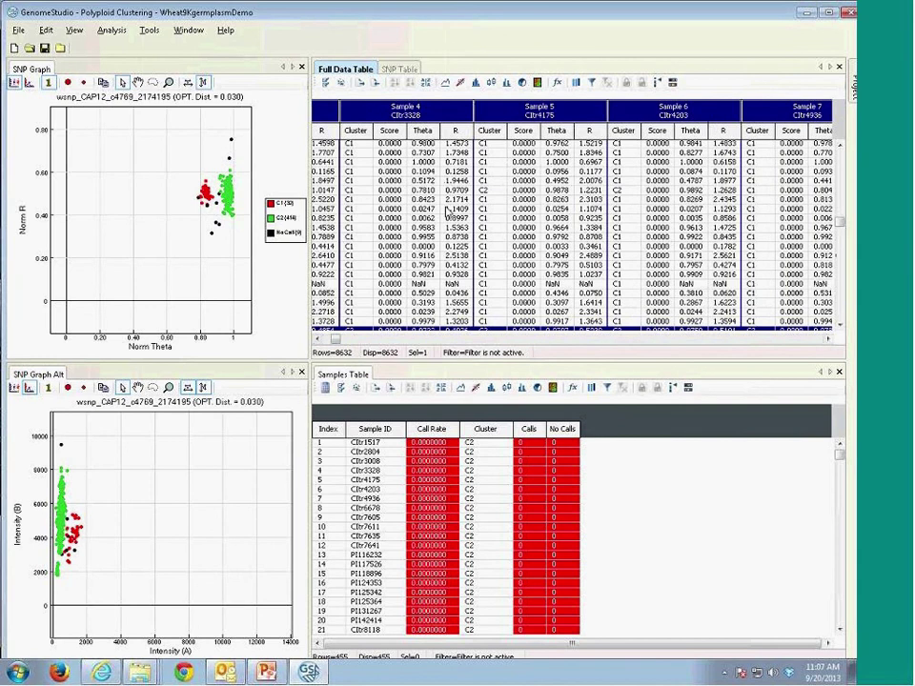
left_click(361, 247)
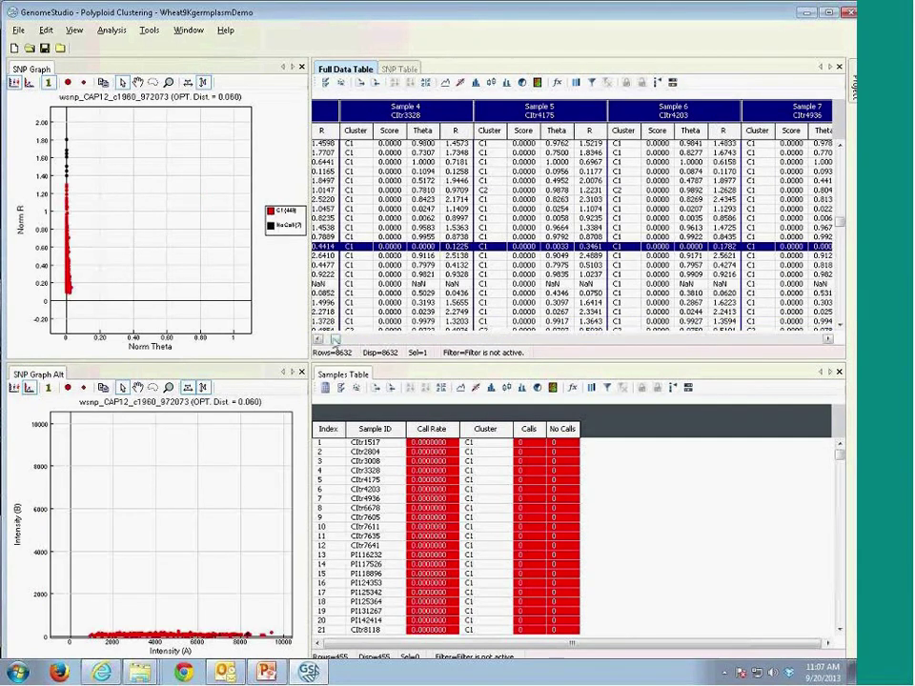
left_click_drag(336, 339, 324, 338)
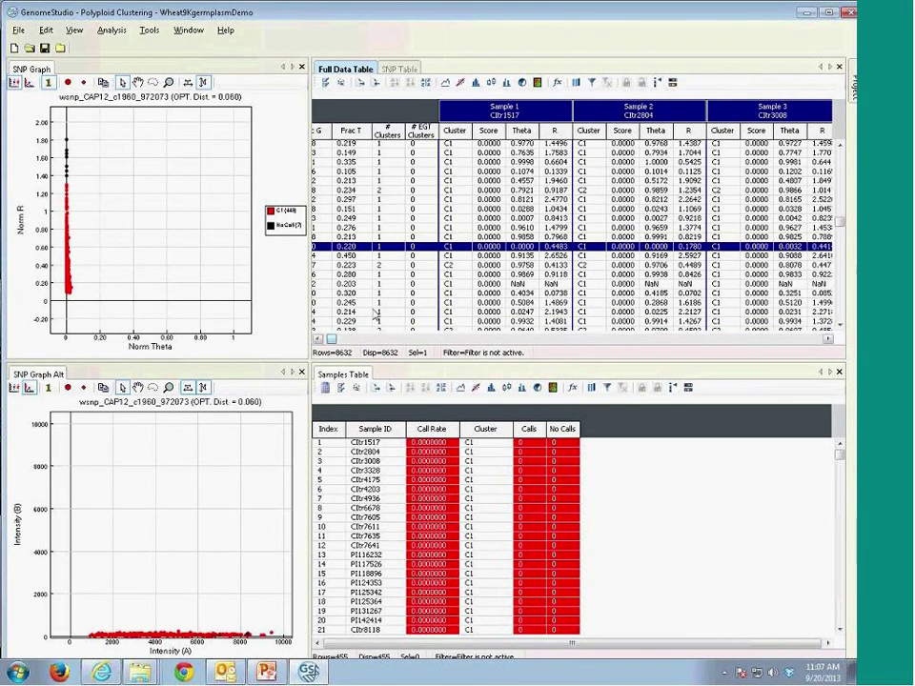
left_click(318, 340)
Plot SNP 906 from the SNP Table and bring up its row in the Full Data Table.
left_click(398, 69)
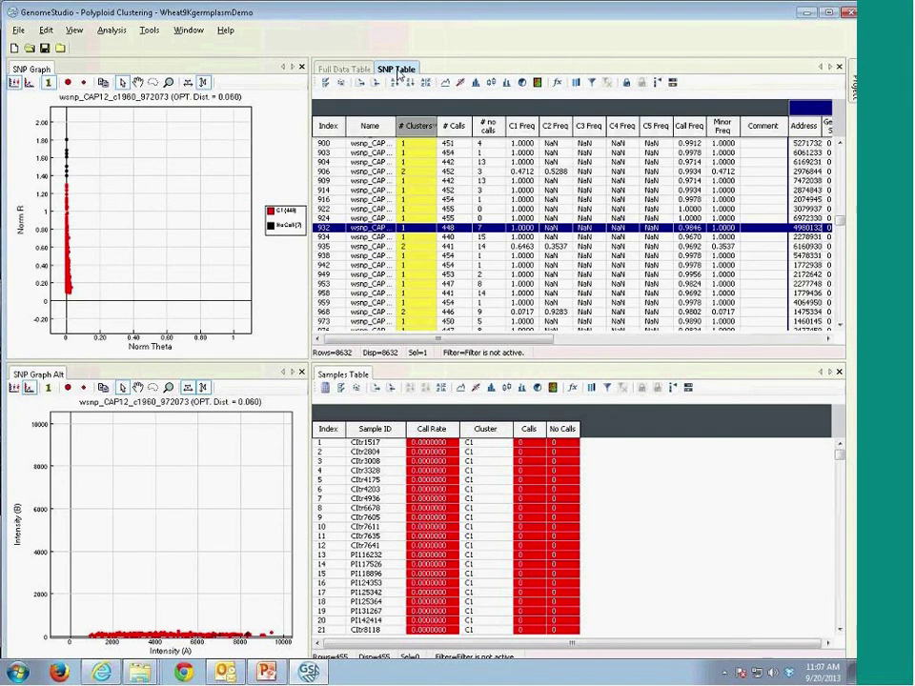
left_click(409, 171)
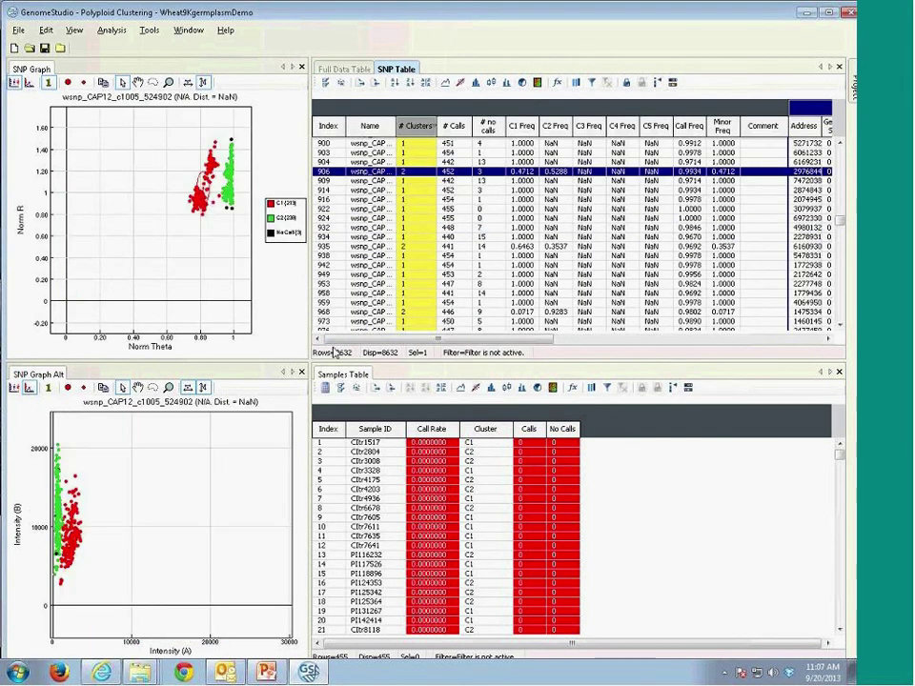
left_click(345, 69)
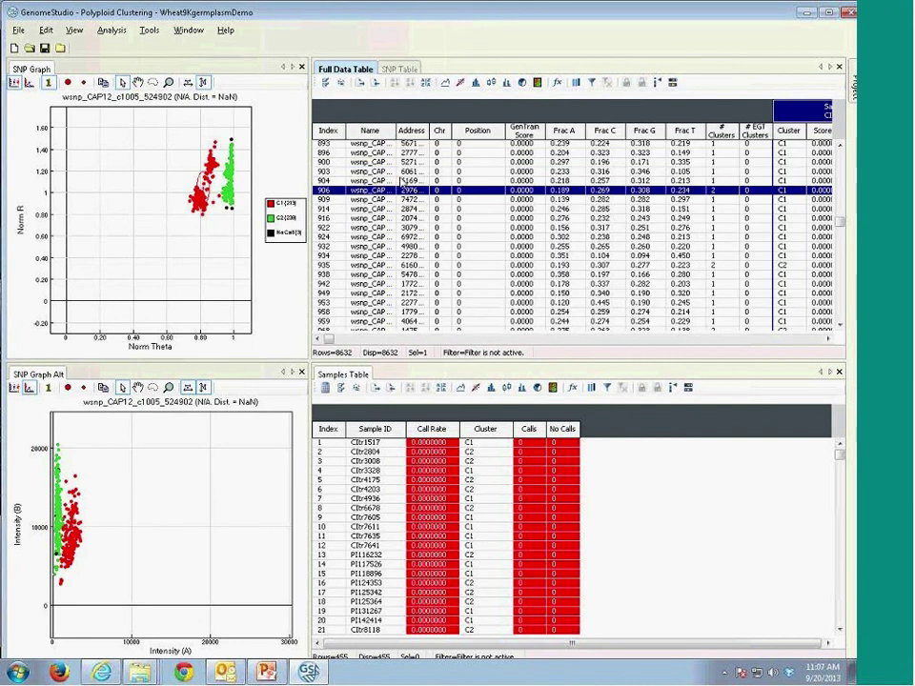
Examine SNP 906's cluster, score, theta and R values across the samples in the Full Data Table against its SNP Graph clusters.
left_click(347, 340)
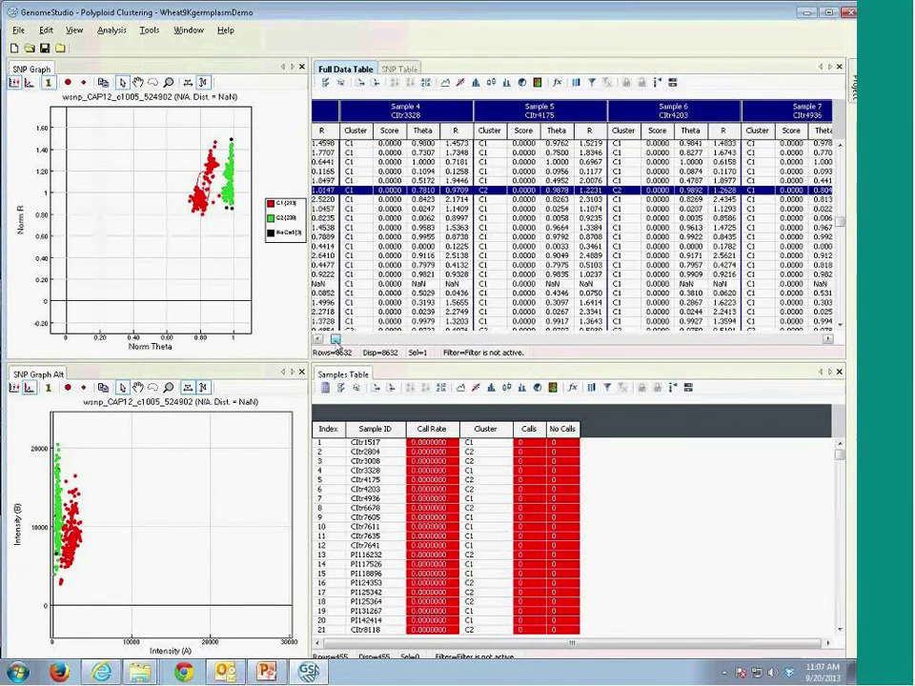
left_click_drag(335, 340, 341, 339)
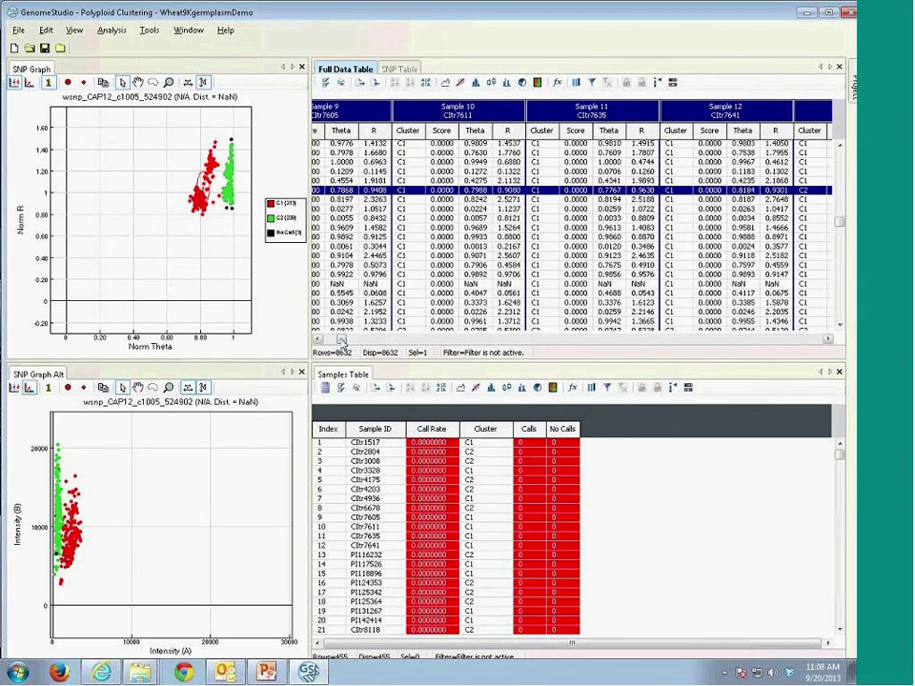
left_click(317, 340)
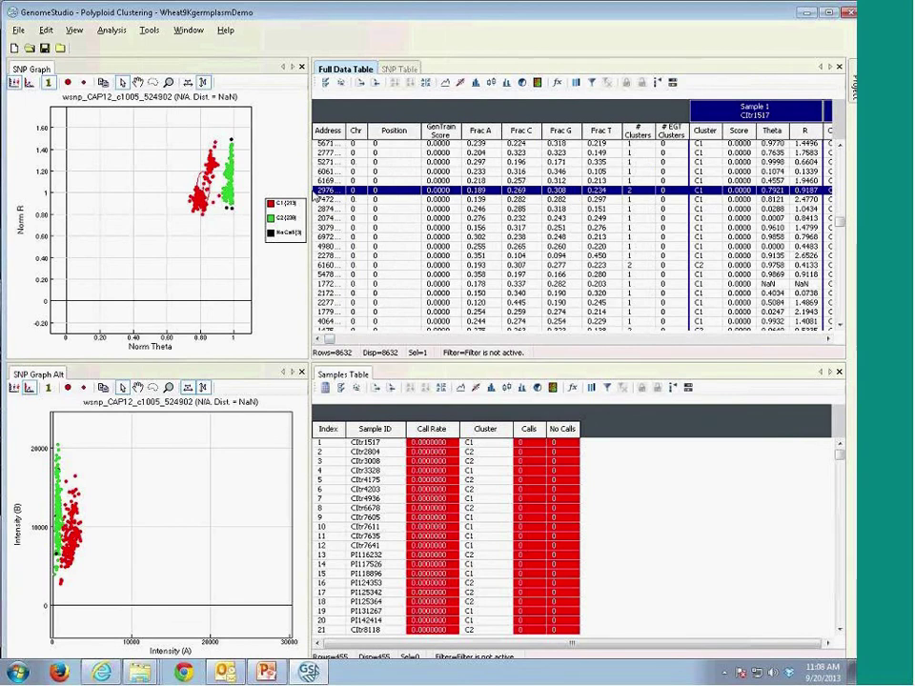
mouse_move(211, 218)
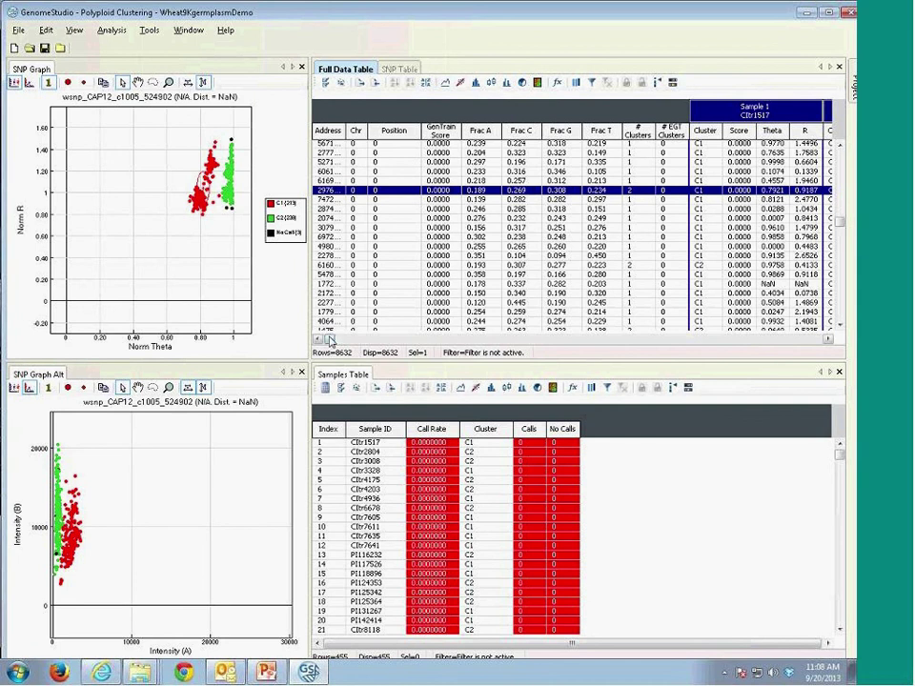
left_click_drag(330, 340, 340, 340)
mouse_move(231, 183)
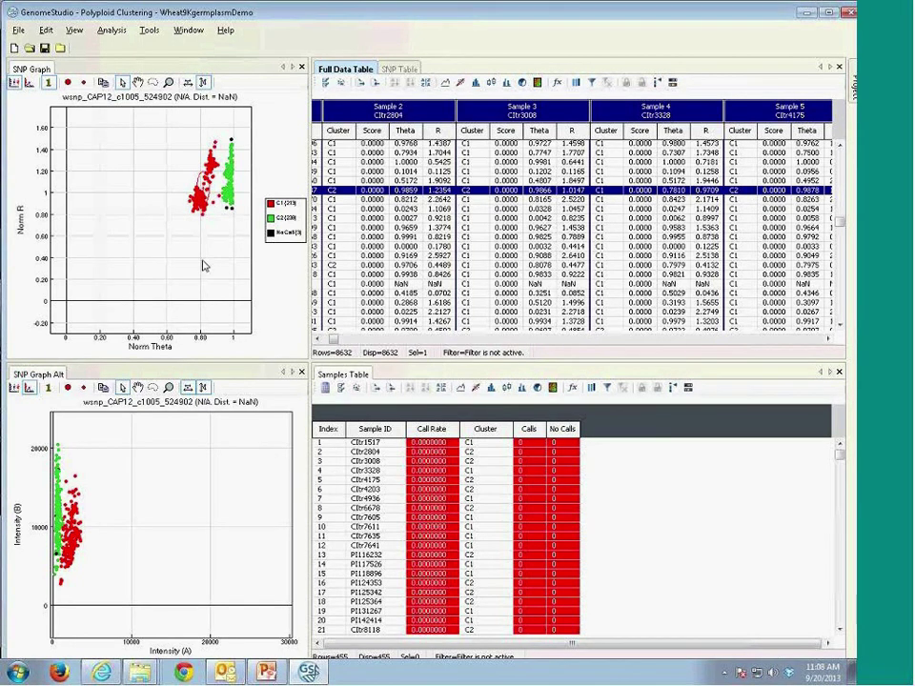
mouse_move(195, 200)
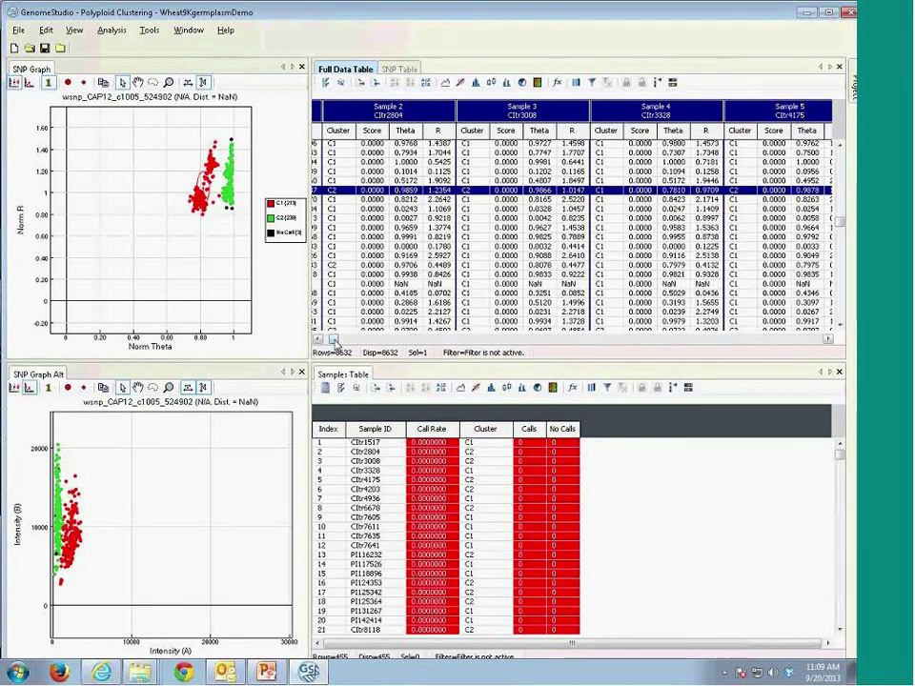
left_click_drag(333, 339, 319, 340)
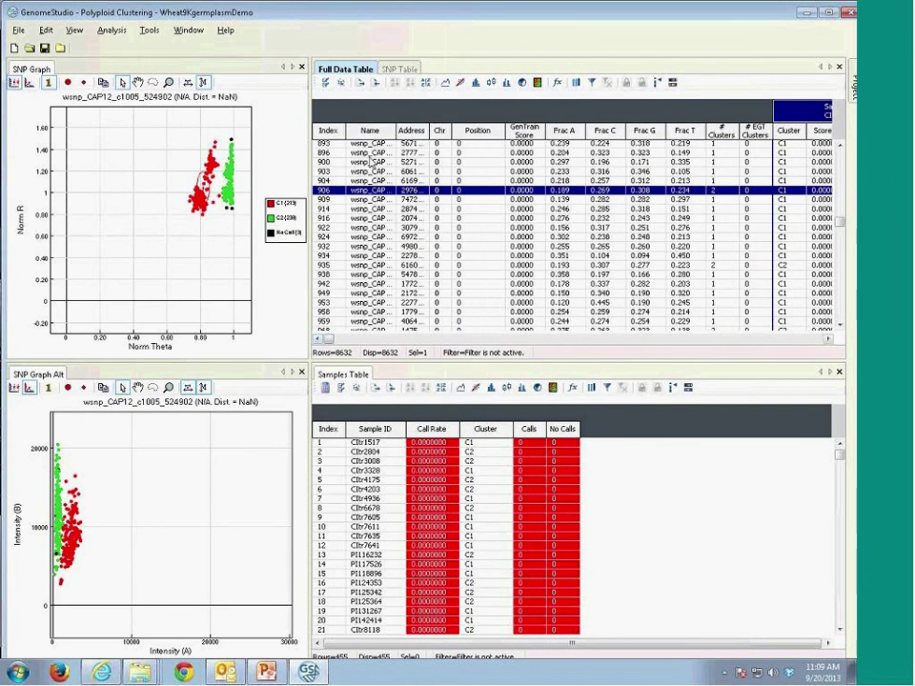
Check SNP 906's cluster, call and frequency columns in the SNP Table and return to the Full Data Table.
left_click(395, 70)
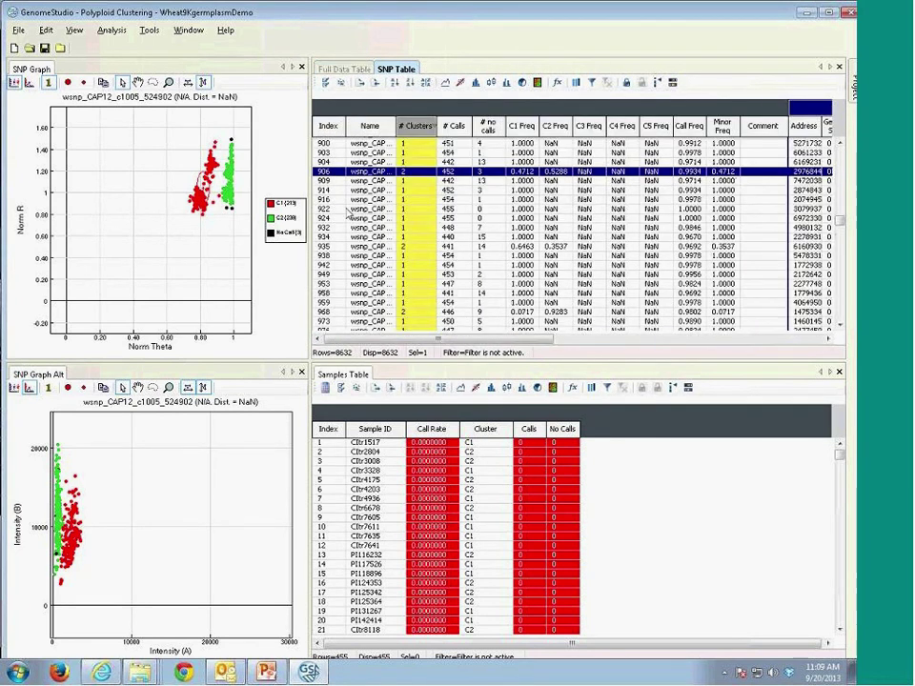
scroll(320, 243, "right", 2)
left_click(343, 69)
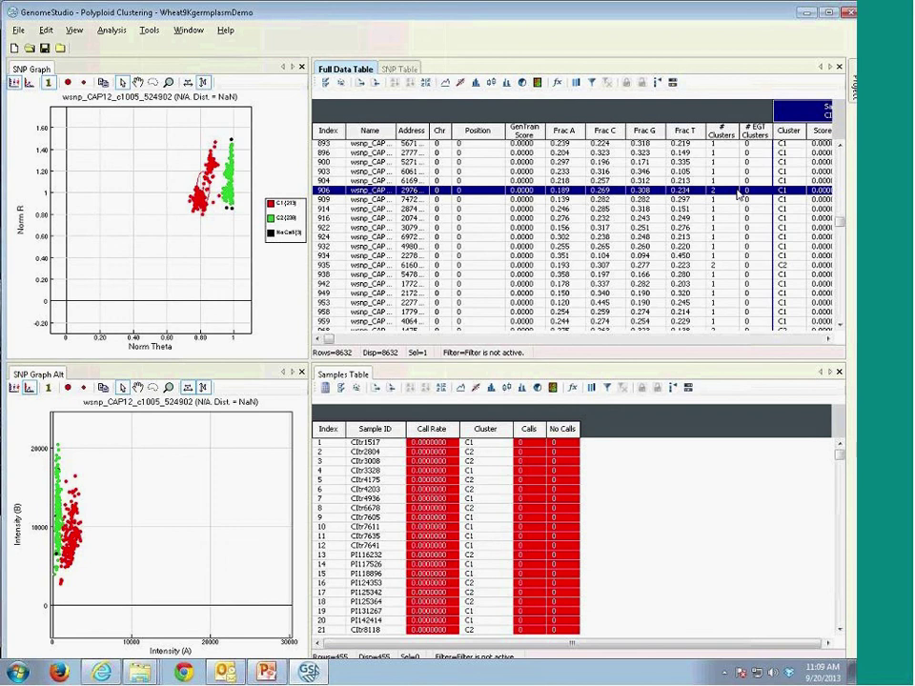
left_click(807, 13)
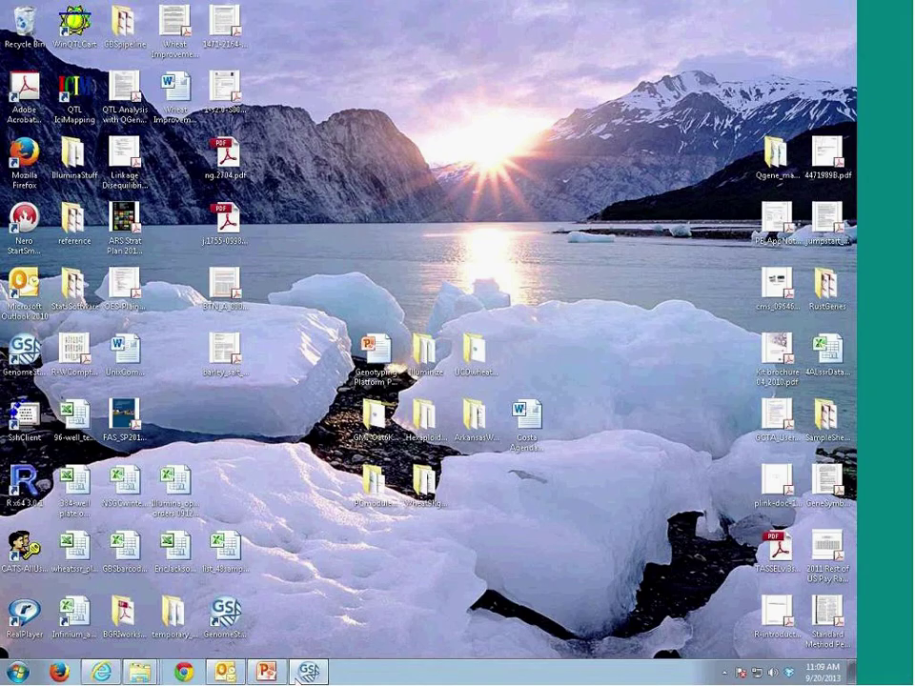
left_click(307, 673)
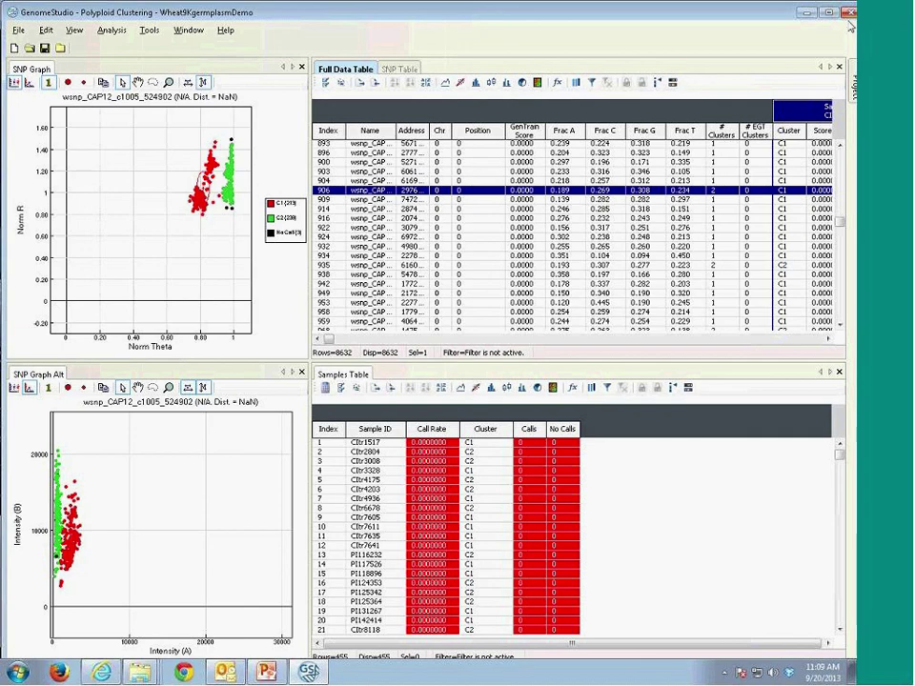